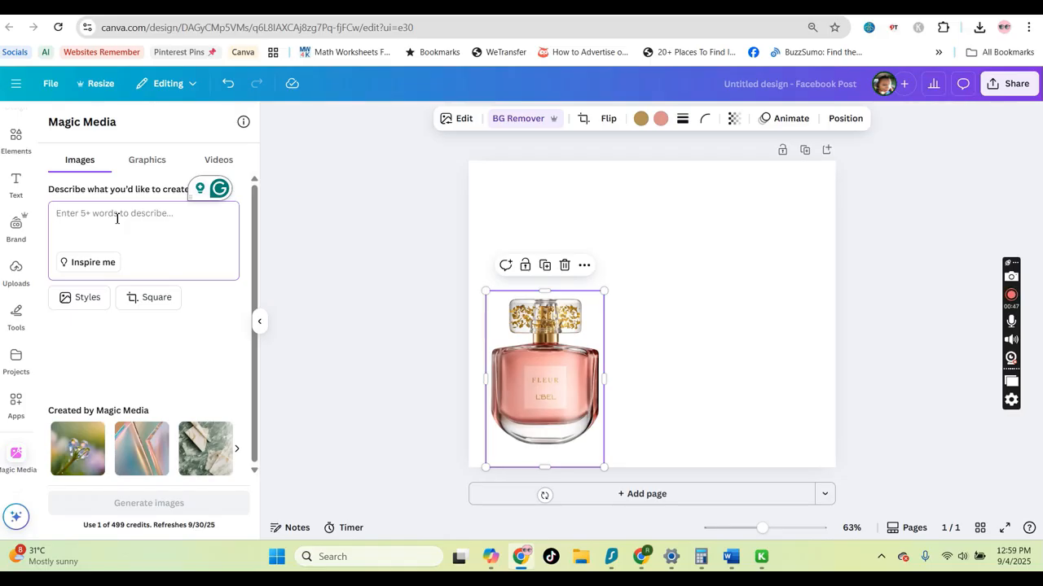
Paste a Magic Media prompt for a beautiful woman with expensive taste dressed in expensive attire, accepting the 'dressed' correction
type("please generate me an image of a beautiful woman with expensive taste and dresses in expensive attire")
mouse_move(73, 241)
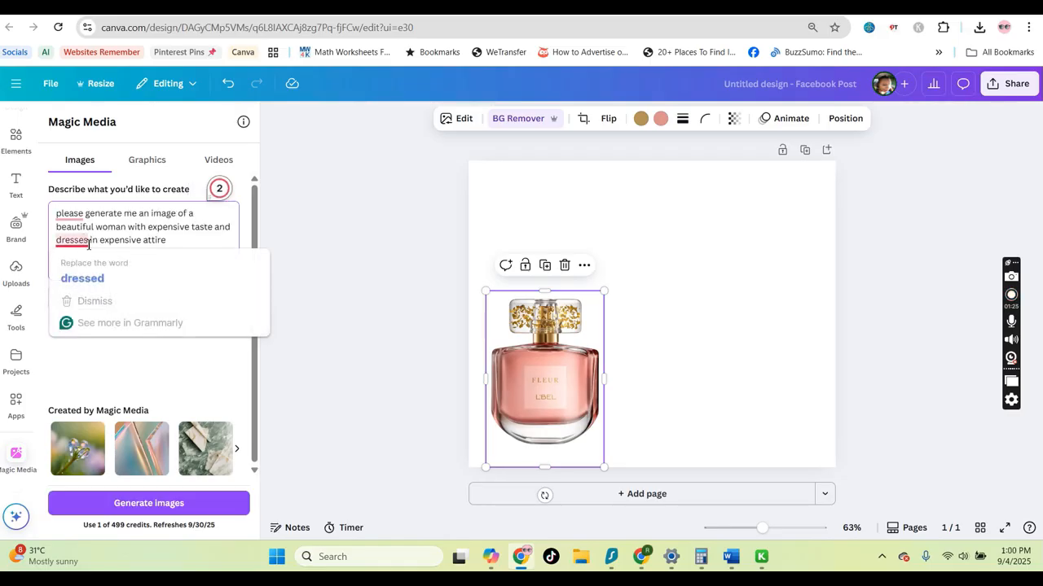
left_click(89, 284)
left_click(195, 250)
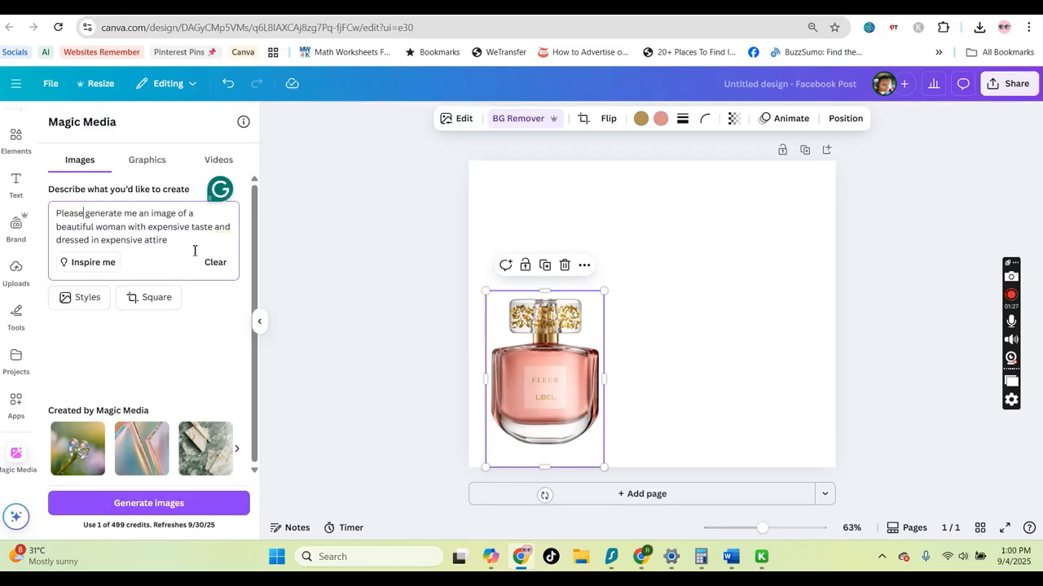
Set the image generation style to Photo
left_click(149, 302)
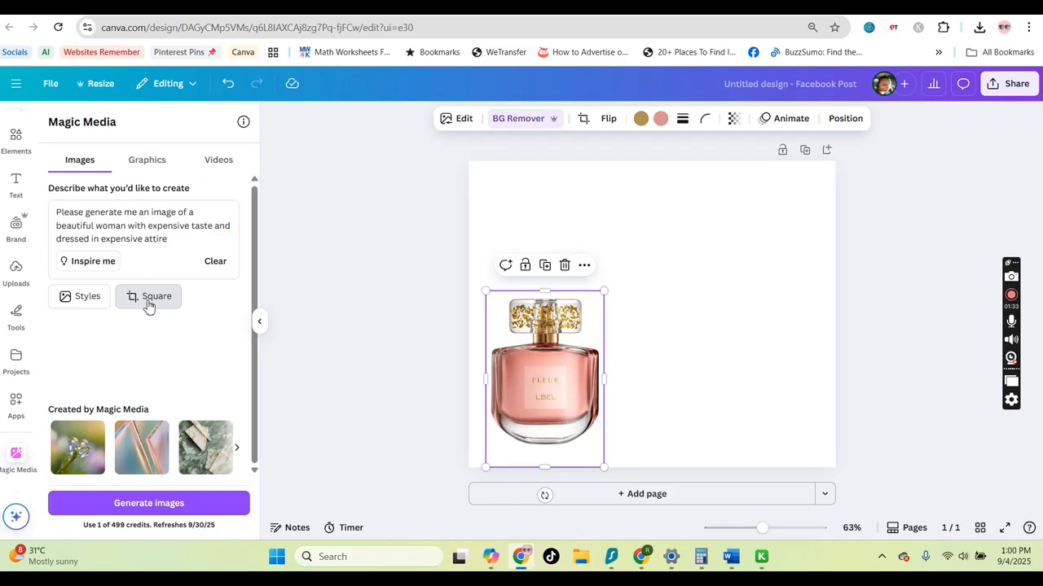
left_click(79, 296)
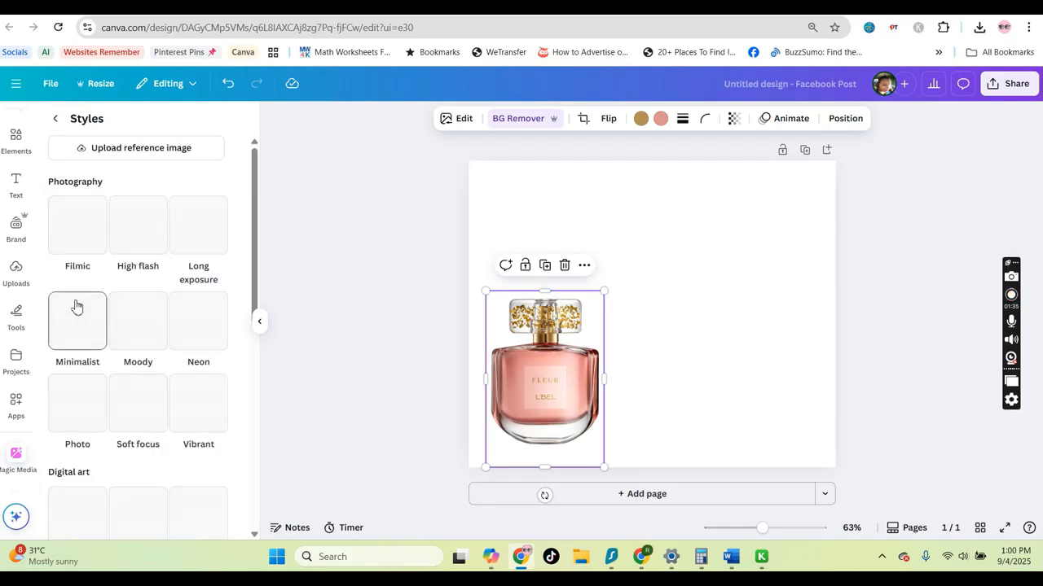
scroll(168, 281, "down", 1)
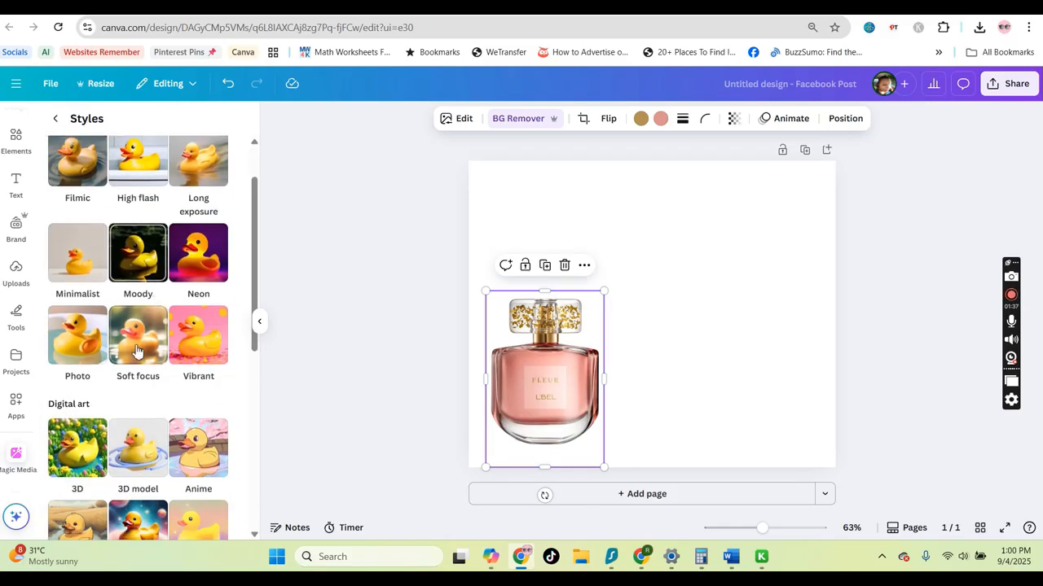
left_click(79, 342)
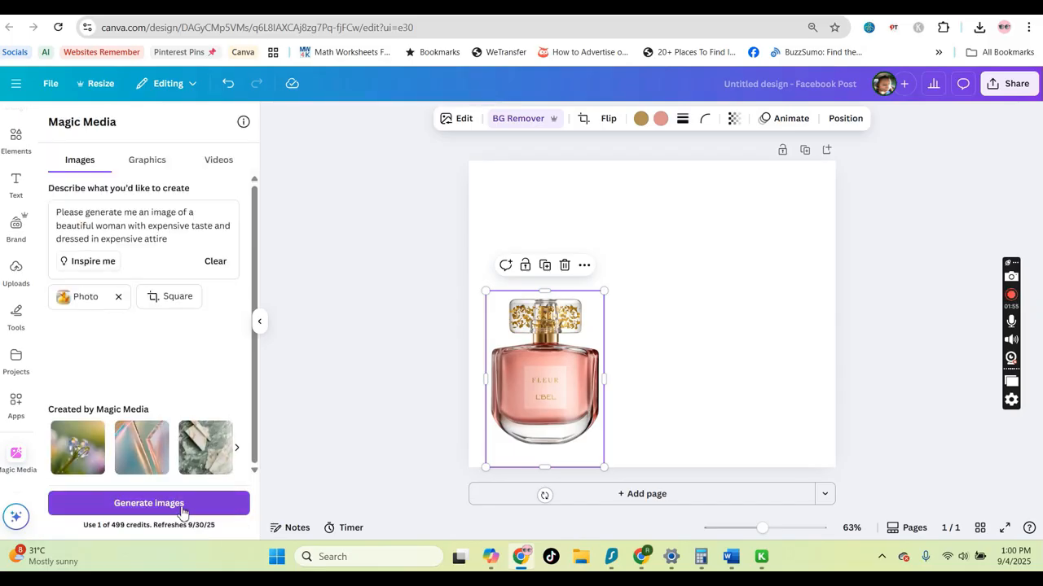
Generate the images and enlarge the first woman image to cover the whole page
left_click(148, 503)
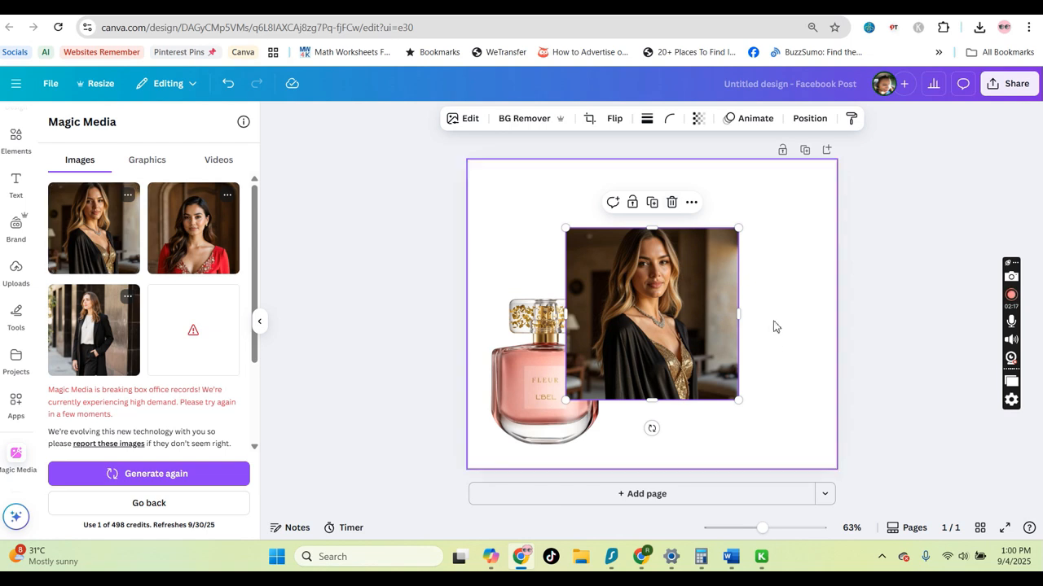
left_click_drag(567, 229, 424, 171)
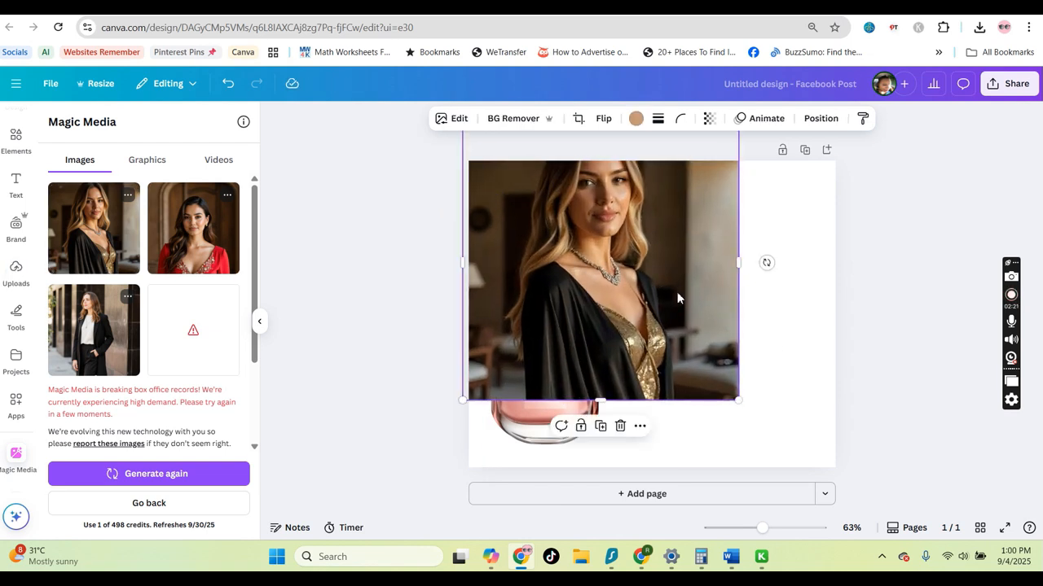
left_click_drag(677, 298, 680, 331)
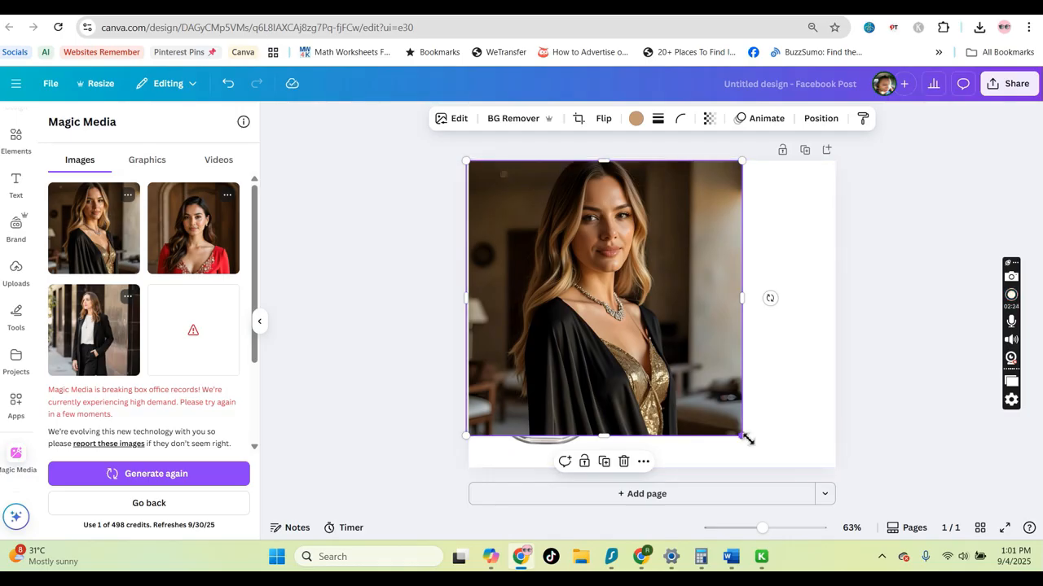
left_click_drag(746, 440, 875, 488)
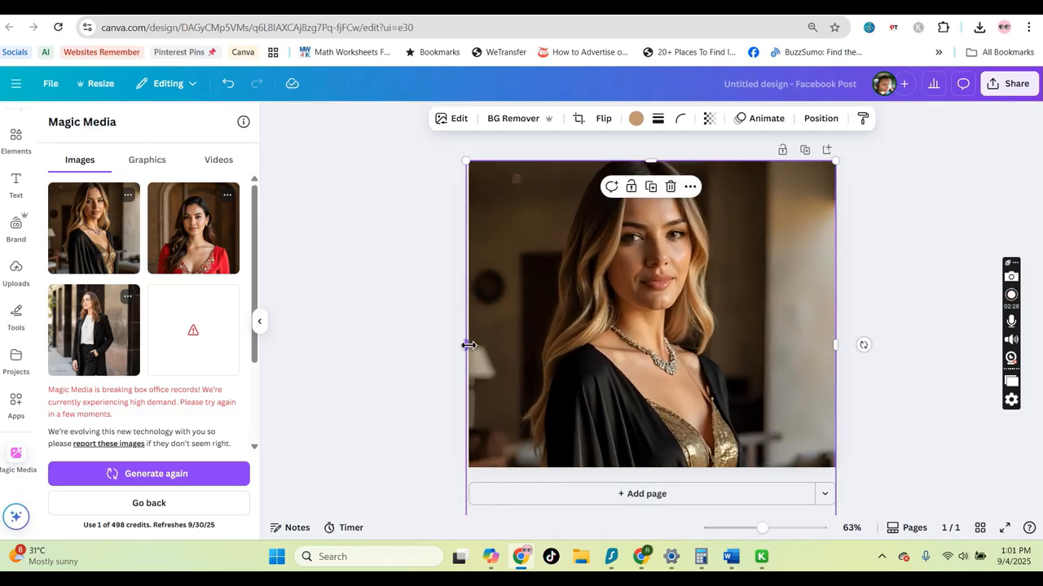
left_click_drag(468, 345, 461, 345)
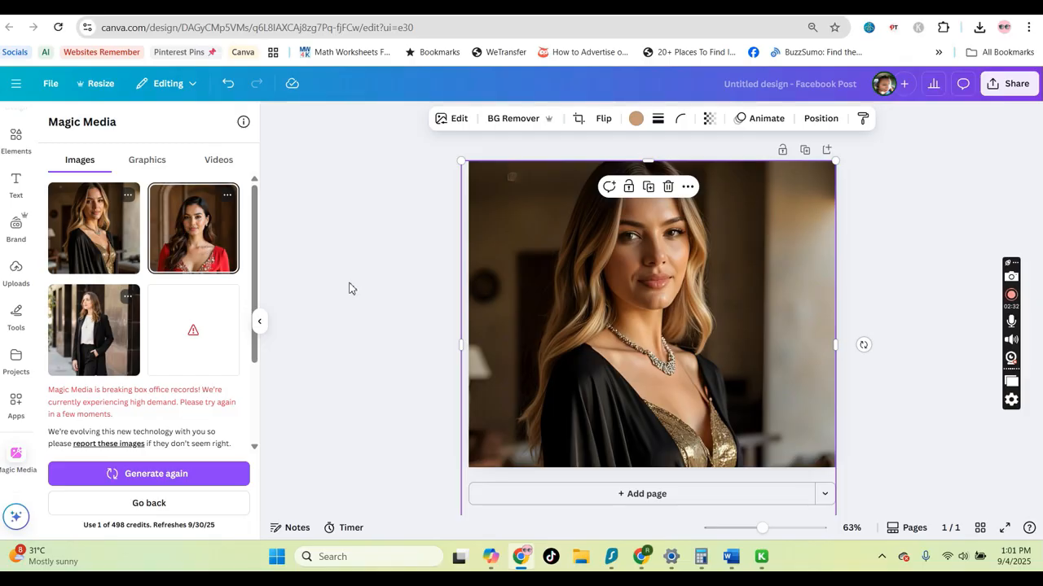
Send the woman image backward behind the perfume bottle
left_click(820, 118)
left_click(210, 181)
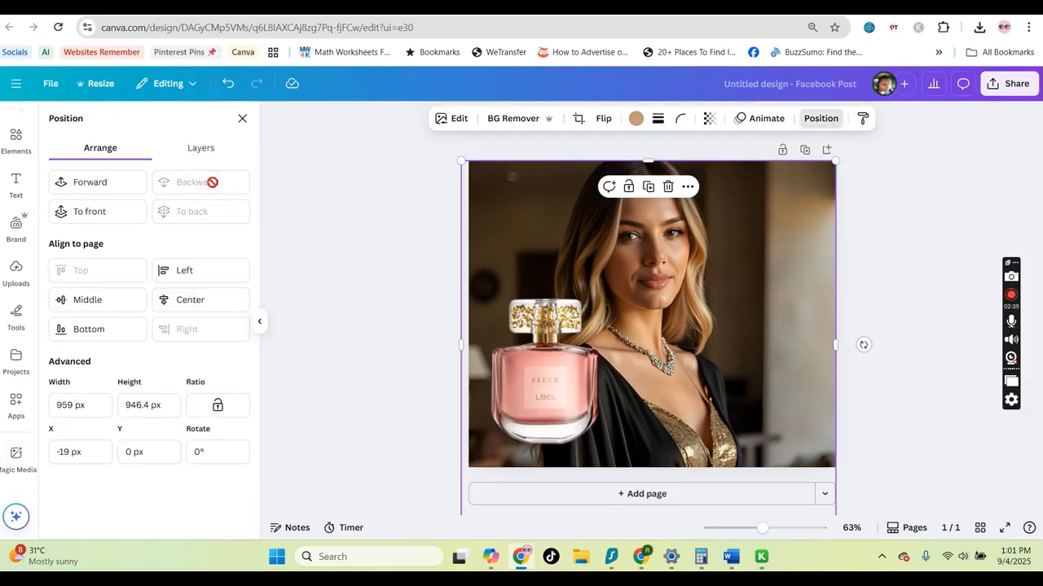
Rotate the perfume bottle about -12° and move it toward the lower left over the woman
left_click_drag(587, 370, 642, 377)
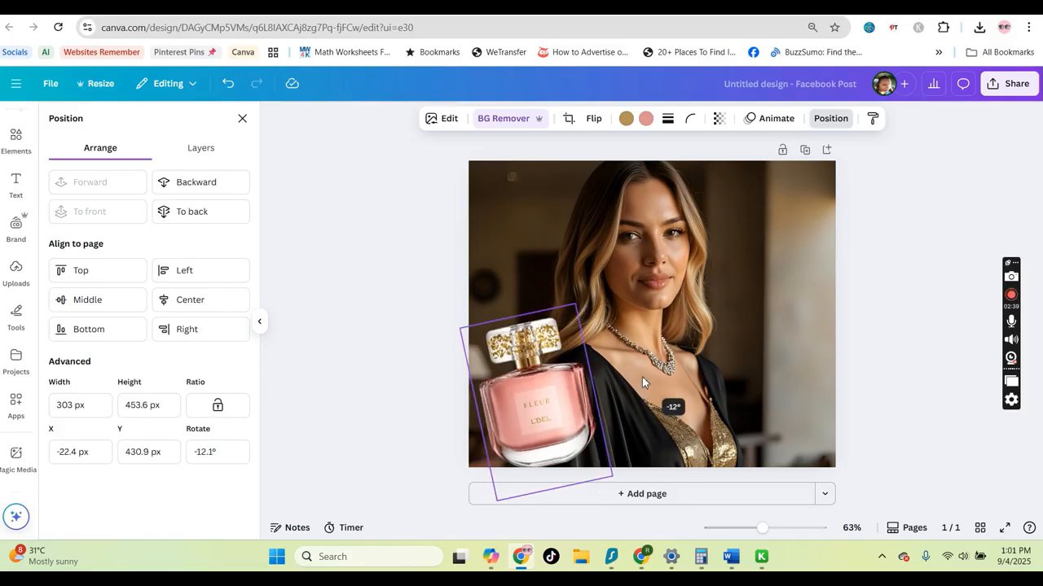
left_click_drag(560, 405, 561, 404)
left_click_drag(590, 294, 577, 322)
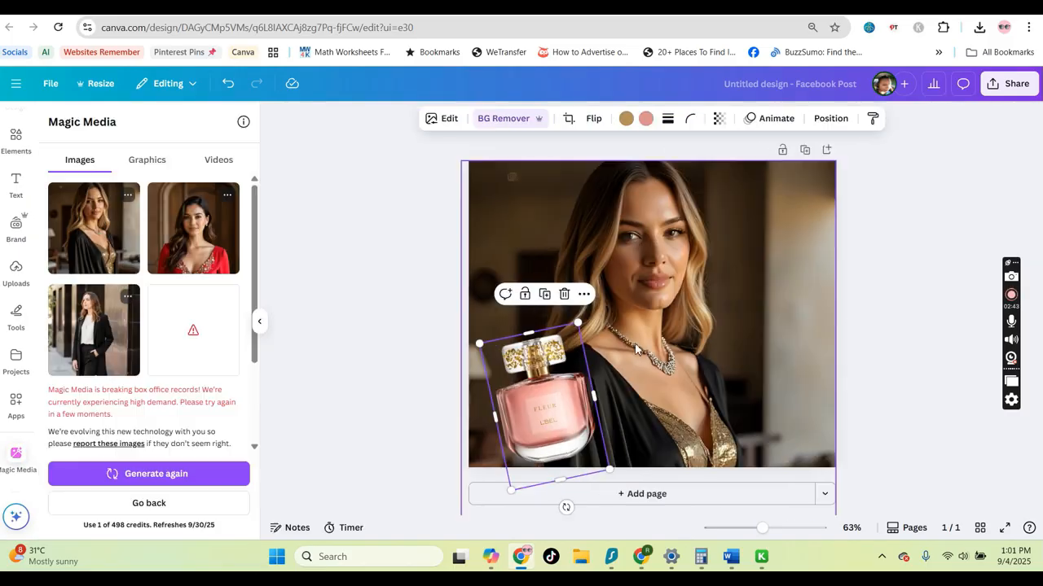
left_click(936, 296)
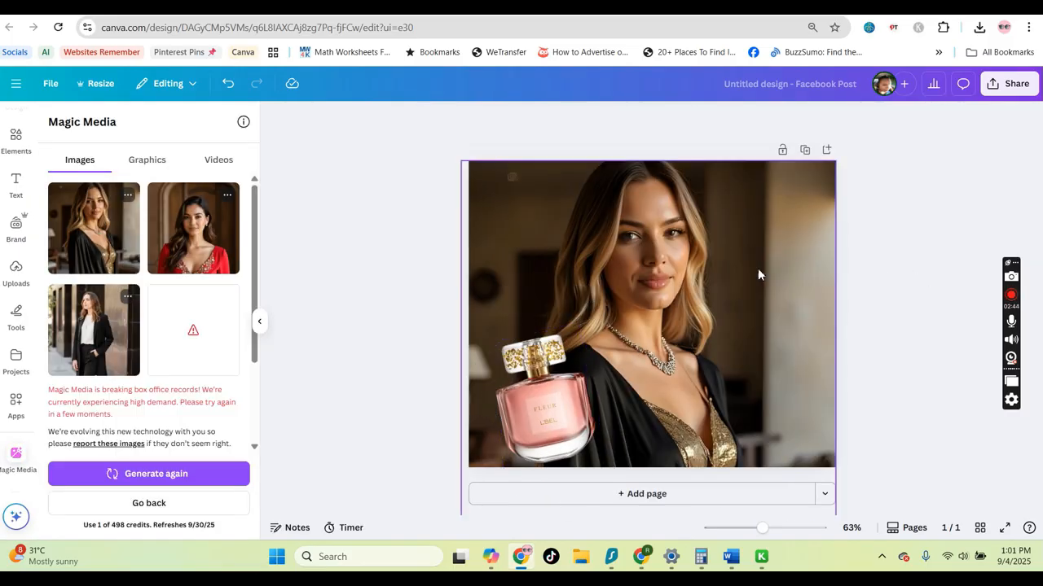
Duplicate the page
left_click(806, 151)
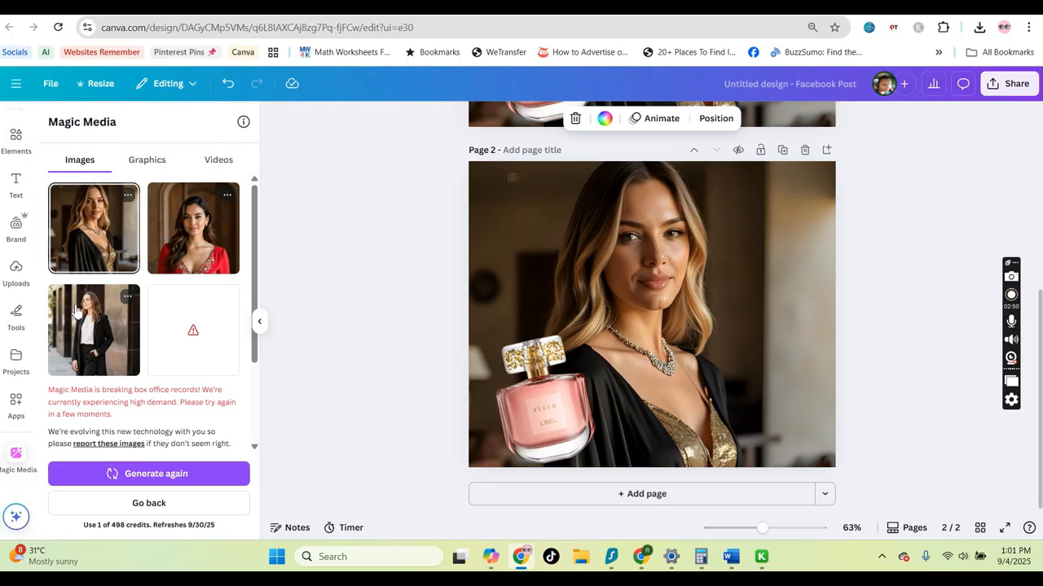
Write a new prompt for a woman pointing at a product, not showing it, wearing expensive attire, and generate images
left_click(166, 504)
left_click(163, 227)
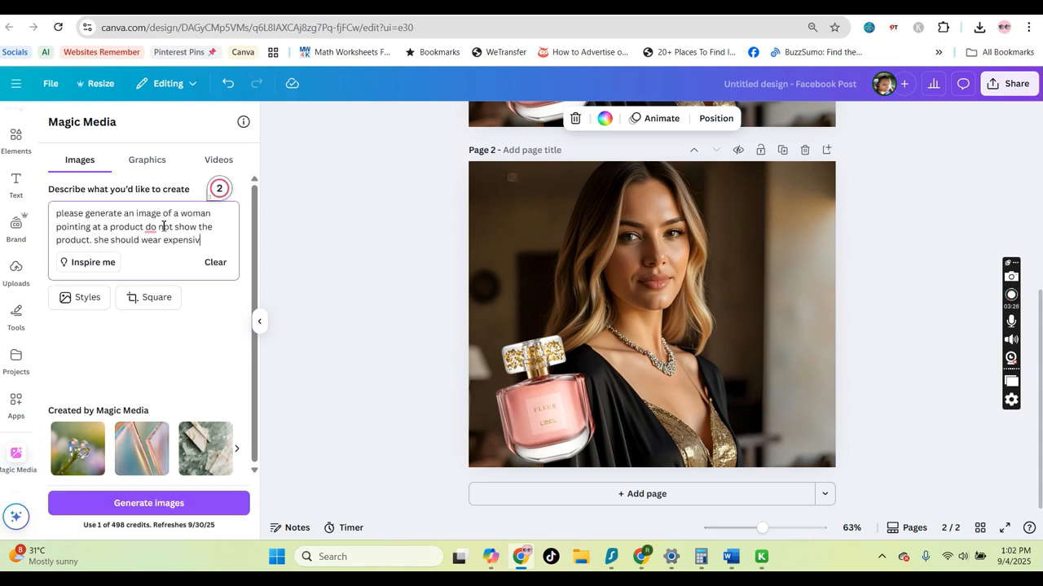
left_click(180, 505)
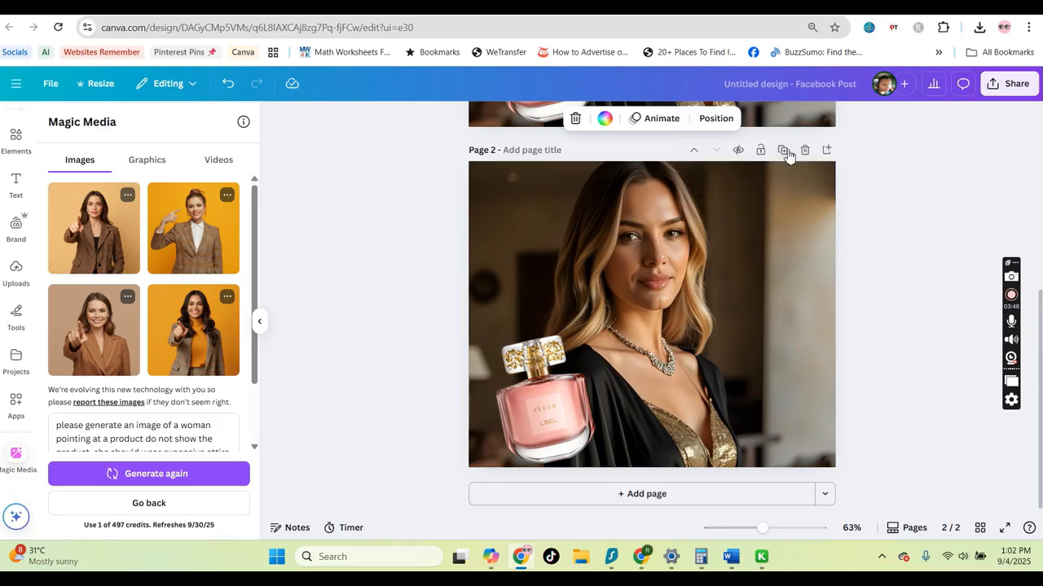
Delete the woman image from page 2
left_click(638, 300)
key("Delete")
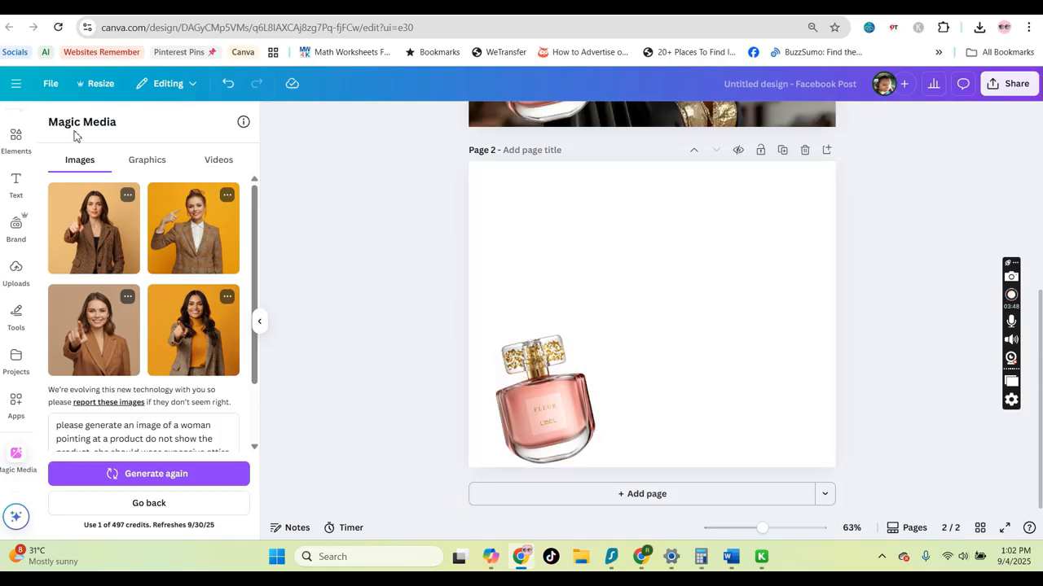
Place the fourth pointing-woman image on page 2, enlarge it to fill the page, and remove its background
left_click_drag(193, 330, 644, 325)
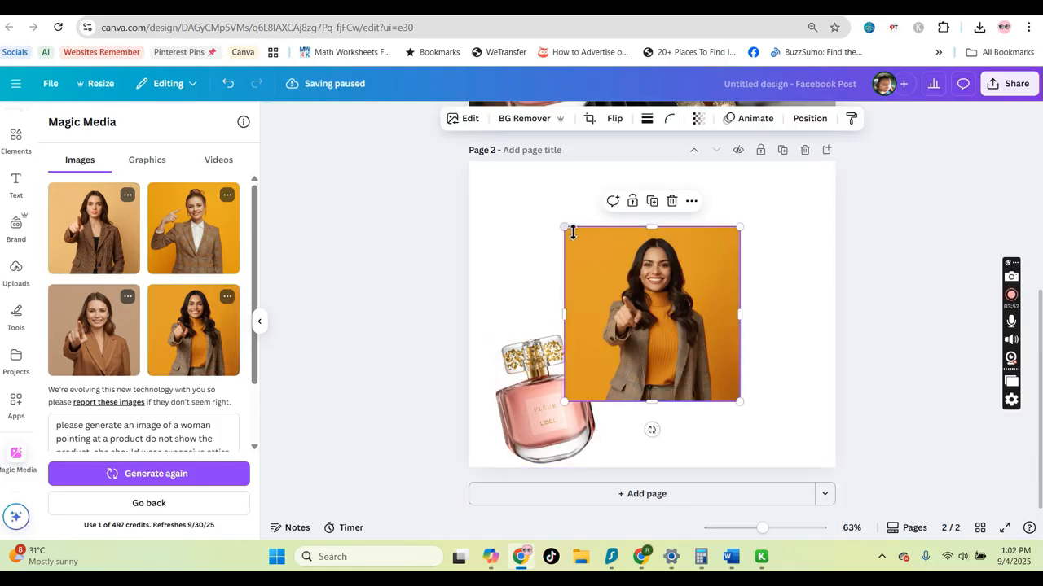
left_click_drag(565, 229, 449, 158)
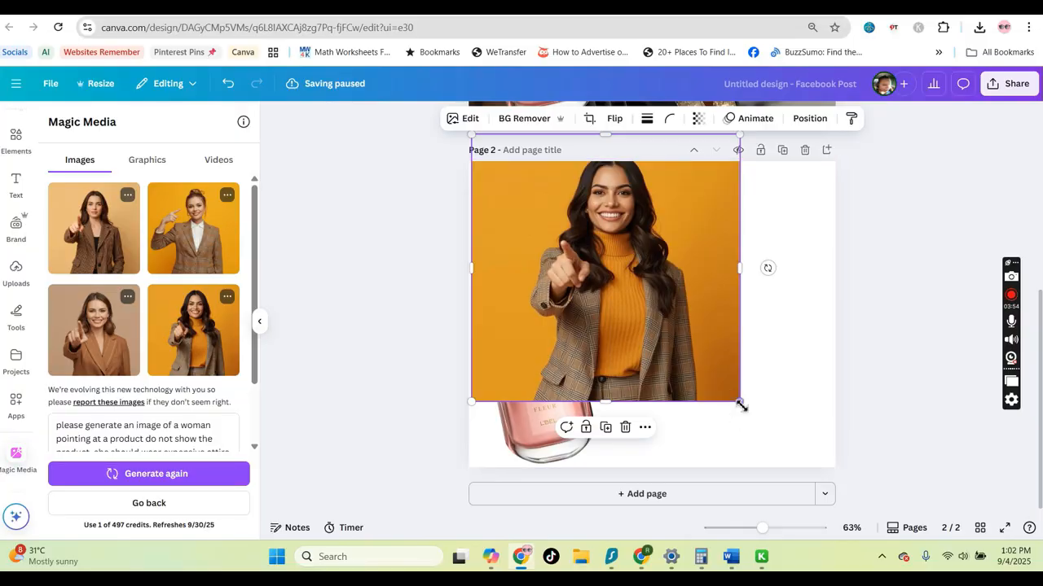
left_click_drag(742, 403, 849, 491)
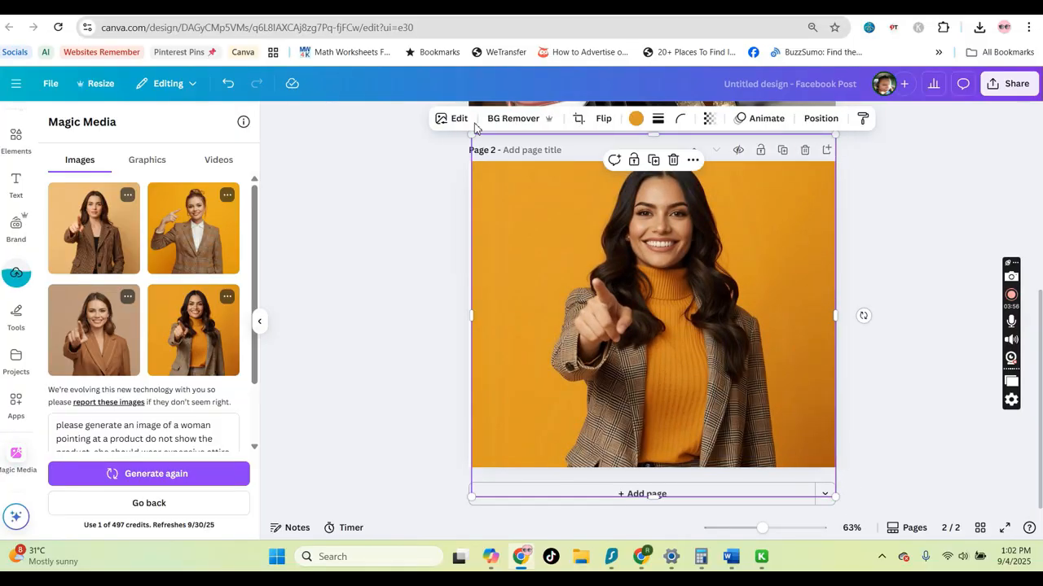
left_click_drag(473, 136, 445, 136)
left_click_drag(775, 334, 766, 365)
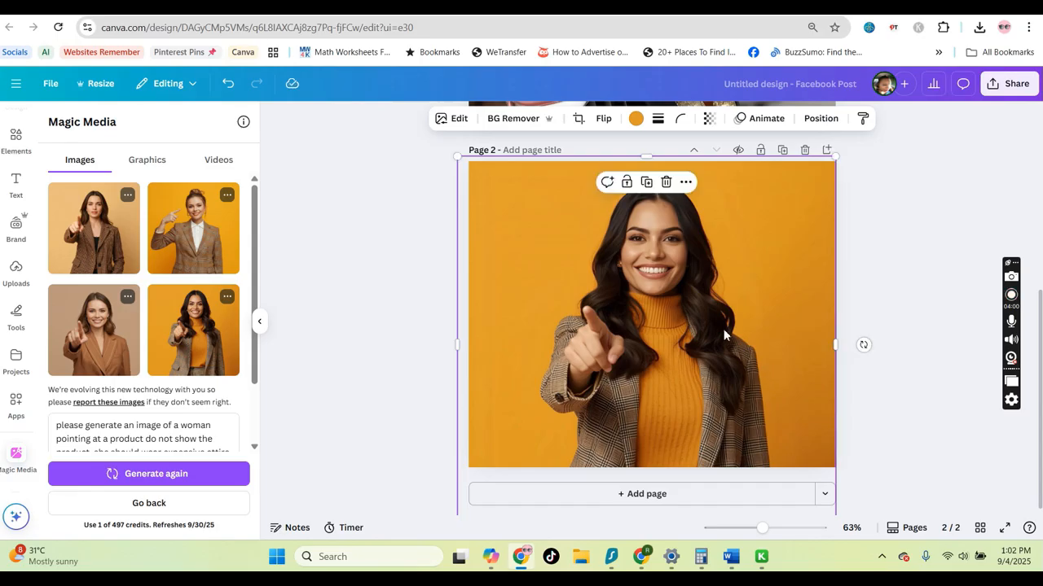
left_click(513, 120)
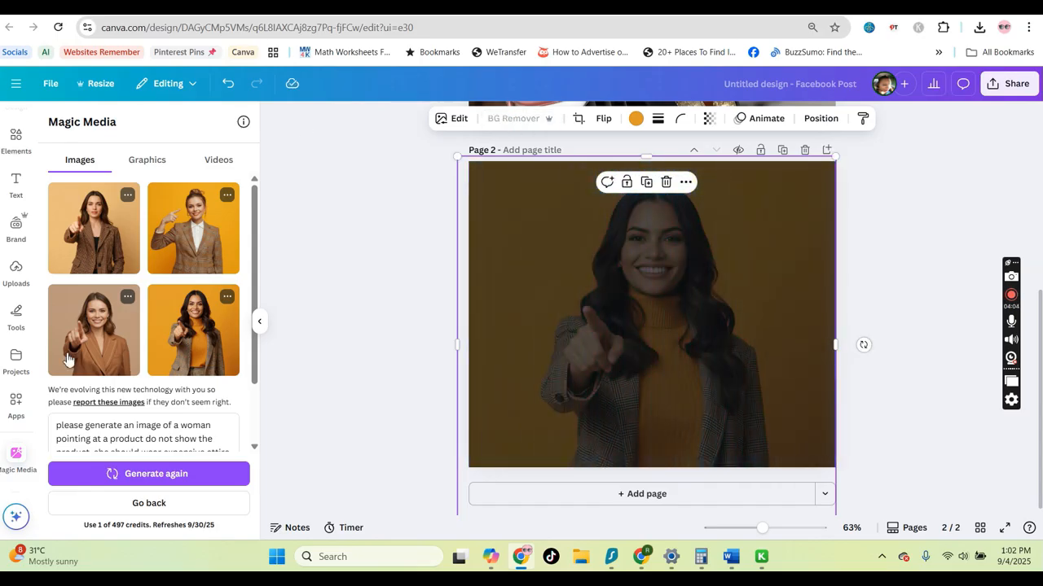
Change the prompt to ask for an expensive evening dress and generate again
double_click(217, 373)
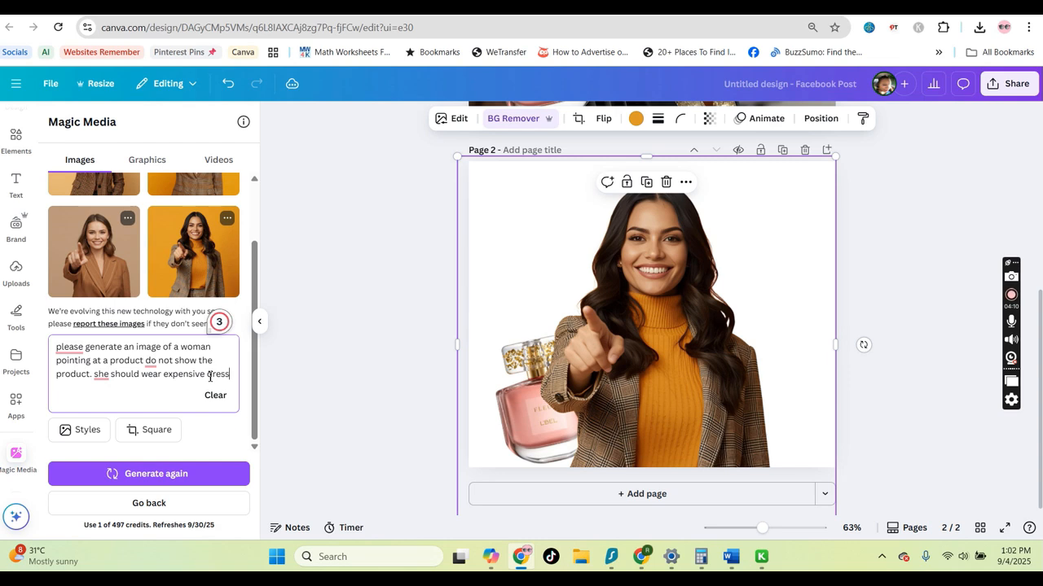
type("e")
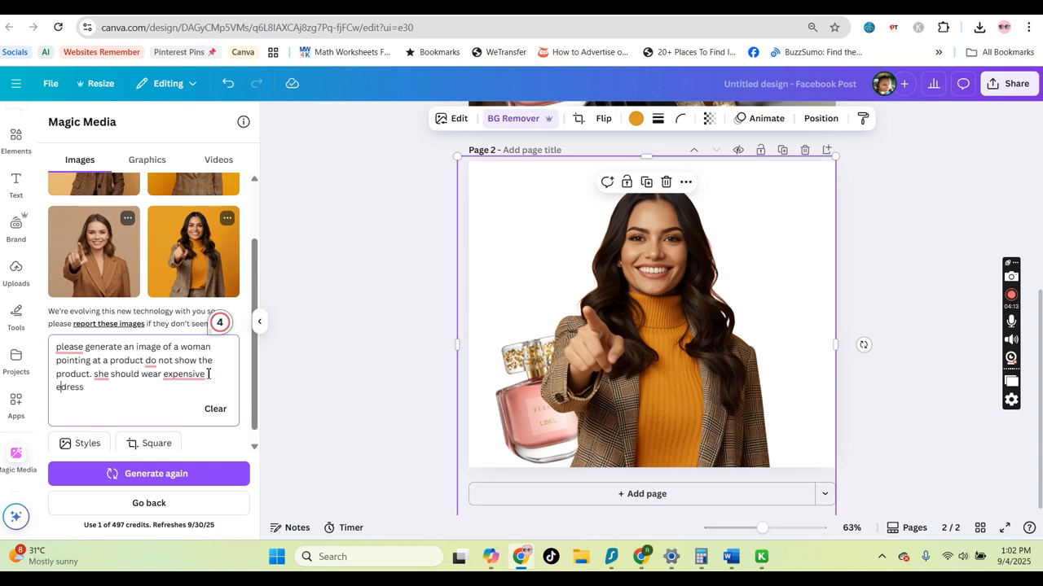
type("vening")
left_click(156, 473)
Nudge the pointing woman image slightly up and right, and duplicate the page
left_click_drag(658, 259, 675, 238)
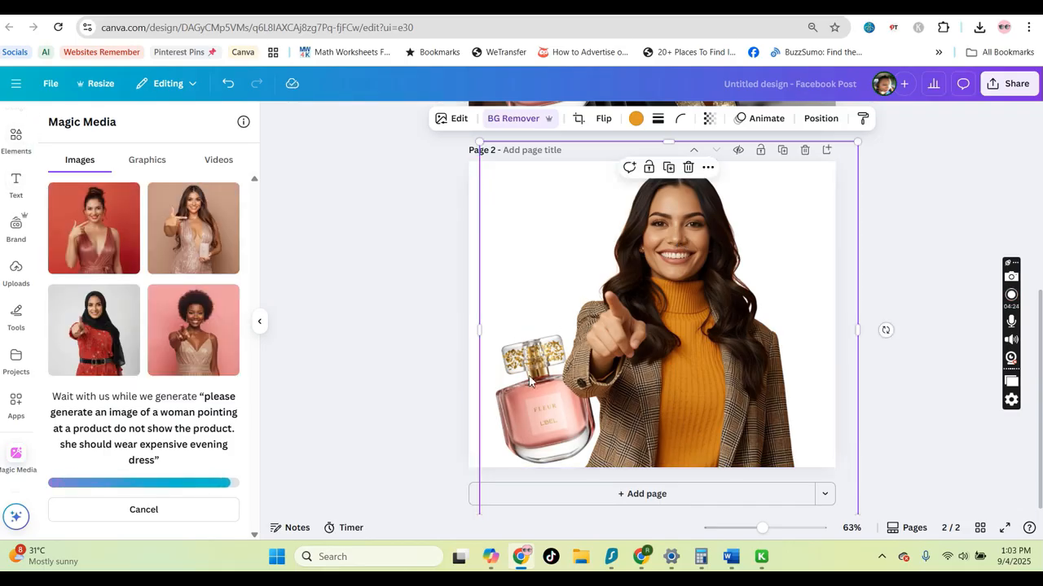
left_click(783, 152)
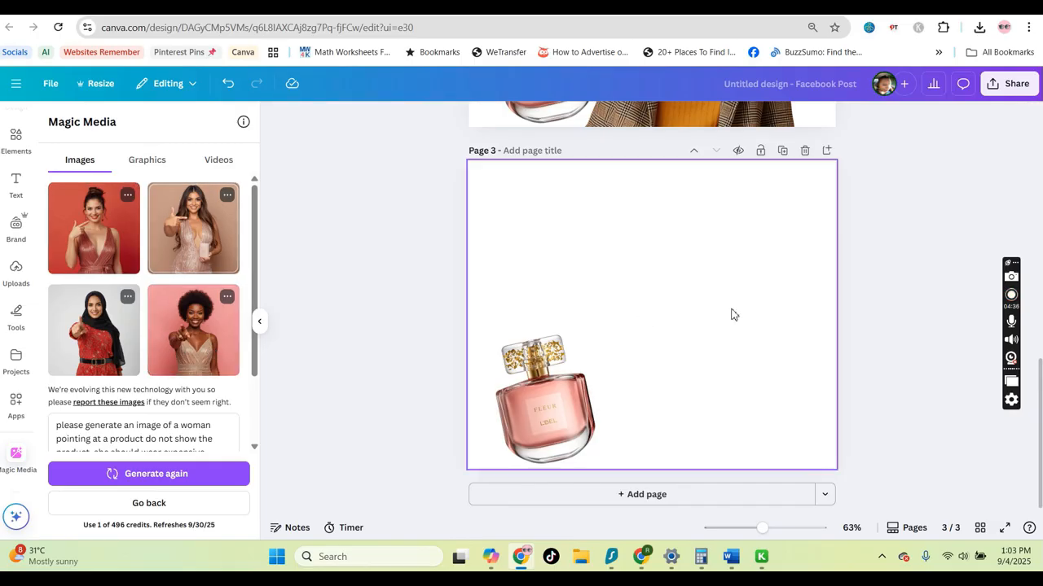
Add the second evening-dress image to page 3 and enlarge it to fill the page
left_click_drag(730, 315, 696, 326)
left_click_drag(571, 230, 488, 151)
left_click_drag(741, 407, 839, 513)
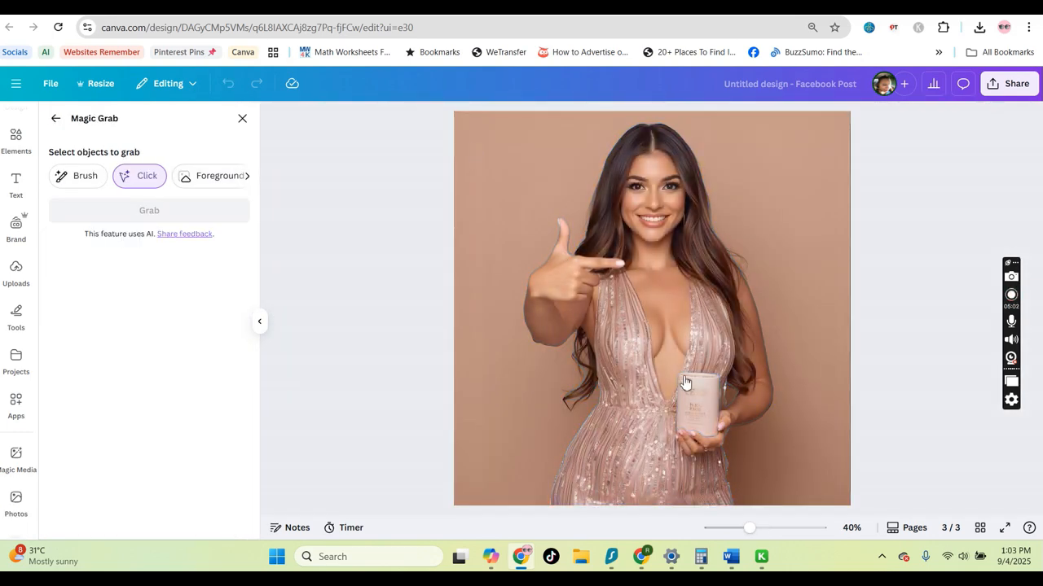
Use Magic Grab to select and grab the product held in the woman's hand
left_click(707, 409)
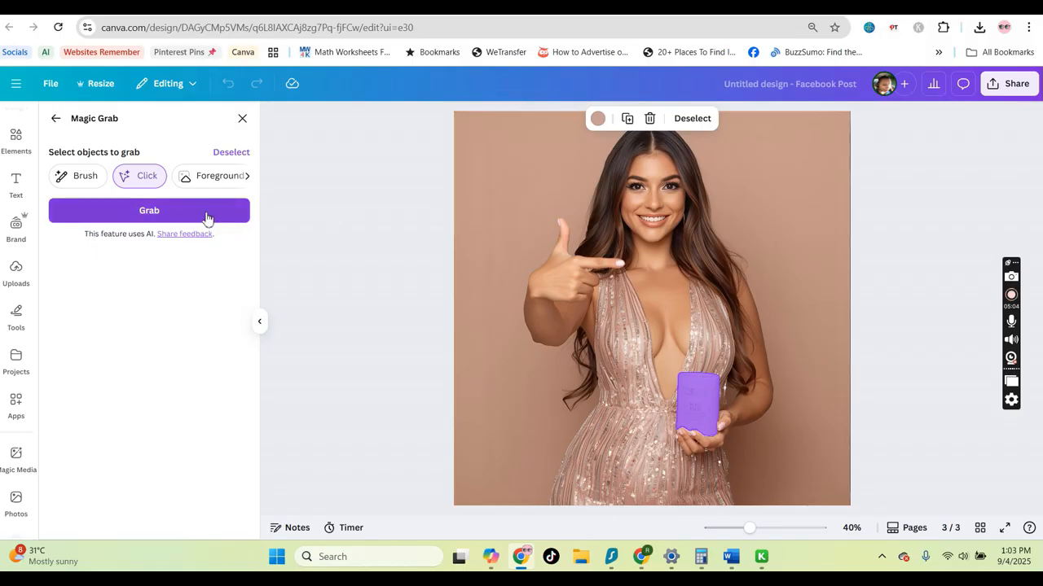
left_click(205, 213)
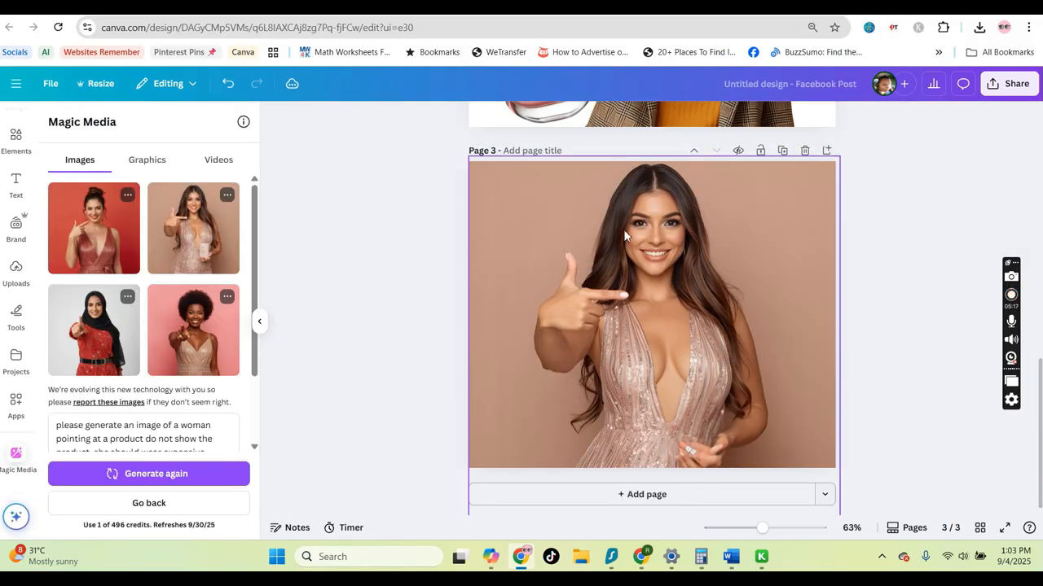
Send the woman image backward so the perfume bottle sits in front of her hand
left_click(595, 299)
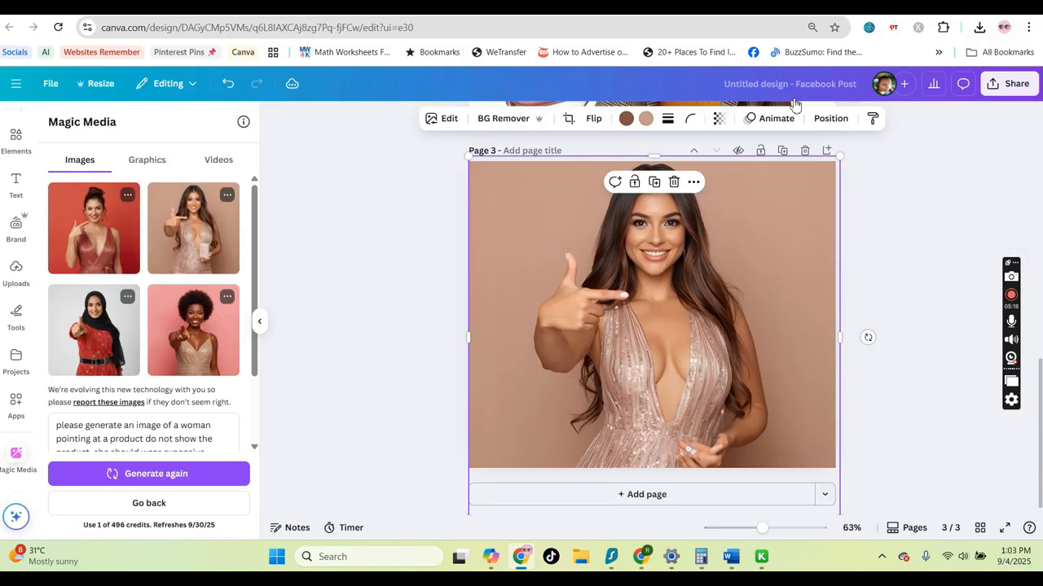
left_click(830, 119)
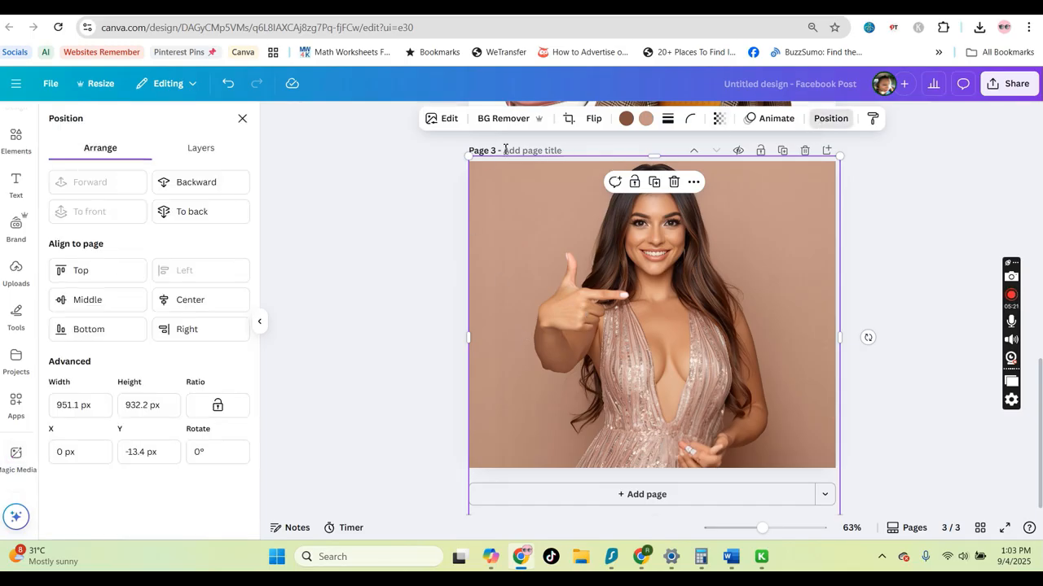
left_click(843, 125)
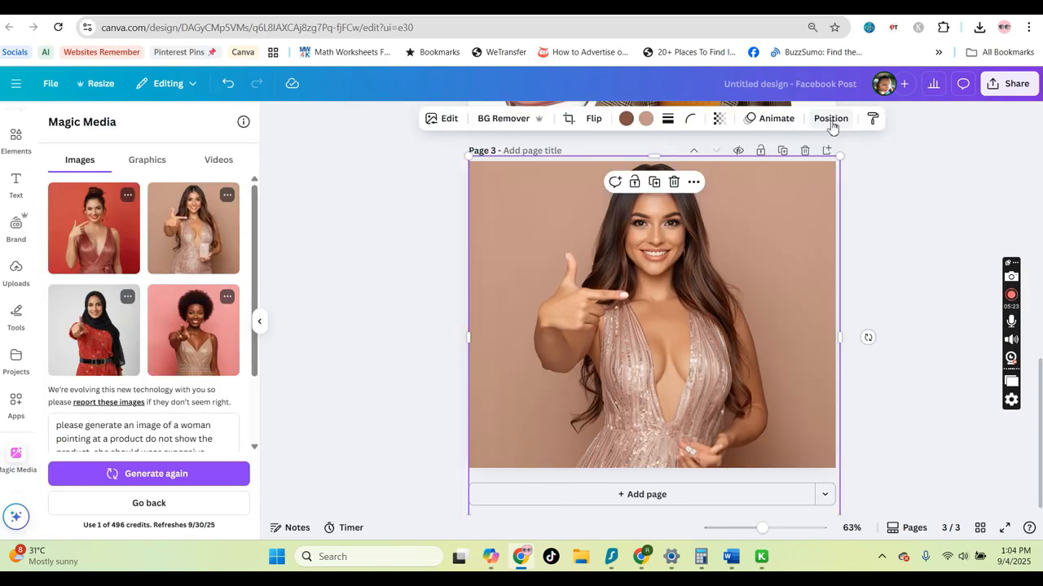
left_click(832, 126)
left_click(214, 185)
left_click(537, 395)
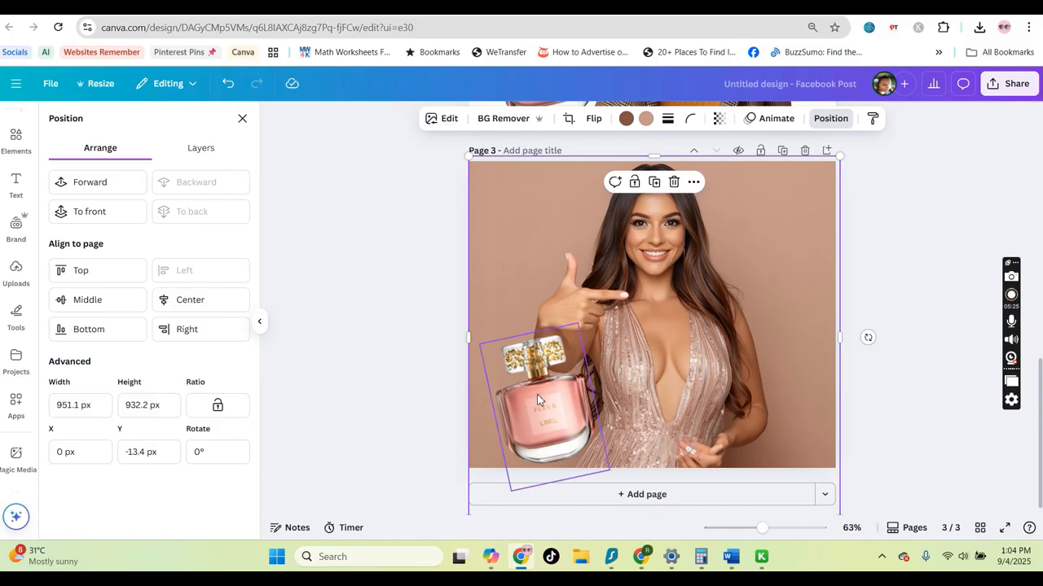
Place the perfume bottle over the woman's hand on page 3, scaling it down and straightening it to about 1.7°
left_click_drag(537, 395, 684, 403)
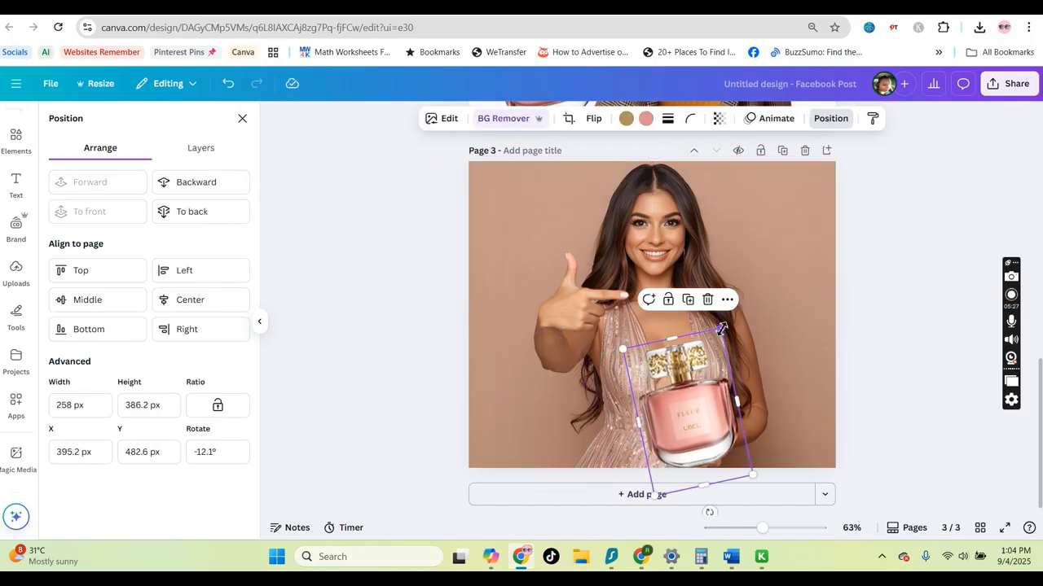
left_click_drag(722, 329, 699, 383)
left_click_drag(684, 434, 708, 406)
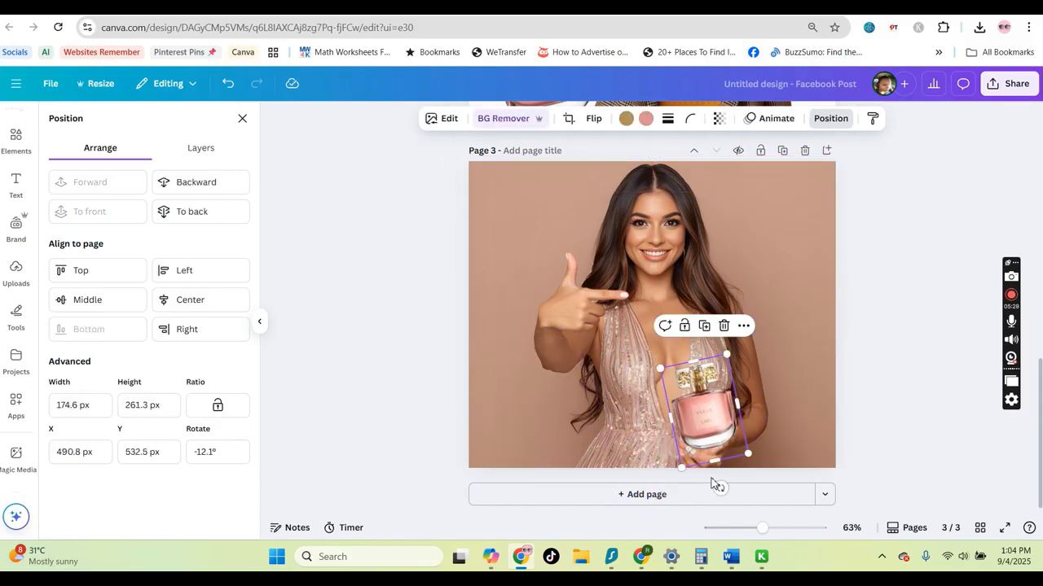
left_click_drag(717, 485, 705, 491)
left_click_drag(707, 420, 711, 421)
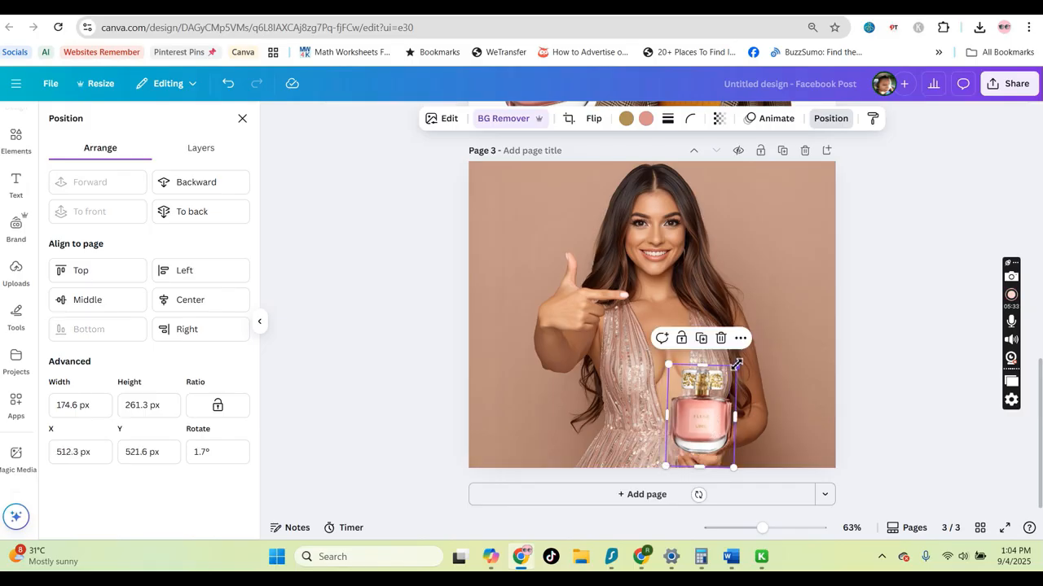
Enlarge the perfume bottle and reposition it beside the woman's hand
left_click_drag(736, 364, 803, 340)
left_click_drag(701, 413, 699, 430)
left_click_drag(738, 352, 757, 302)
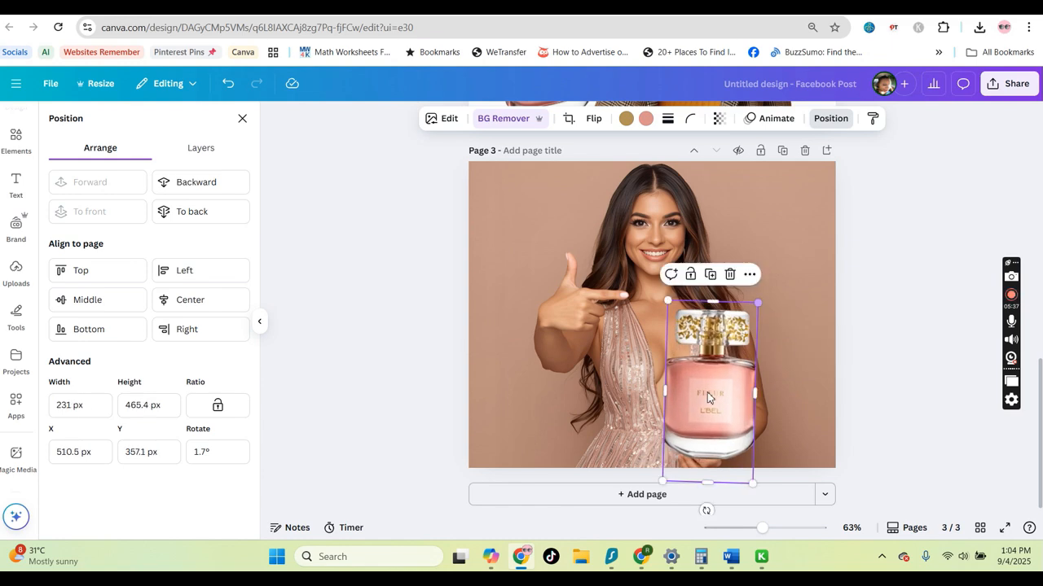
mouse_move(699, 414)
left_mouse_down()
mouse_move(725, 395)
mouse_move(710, 414)
left_mouse_up()
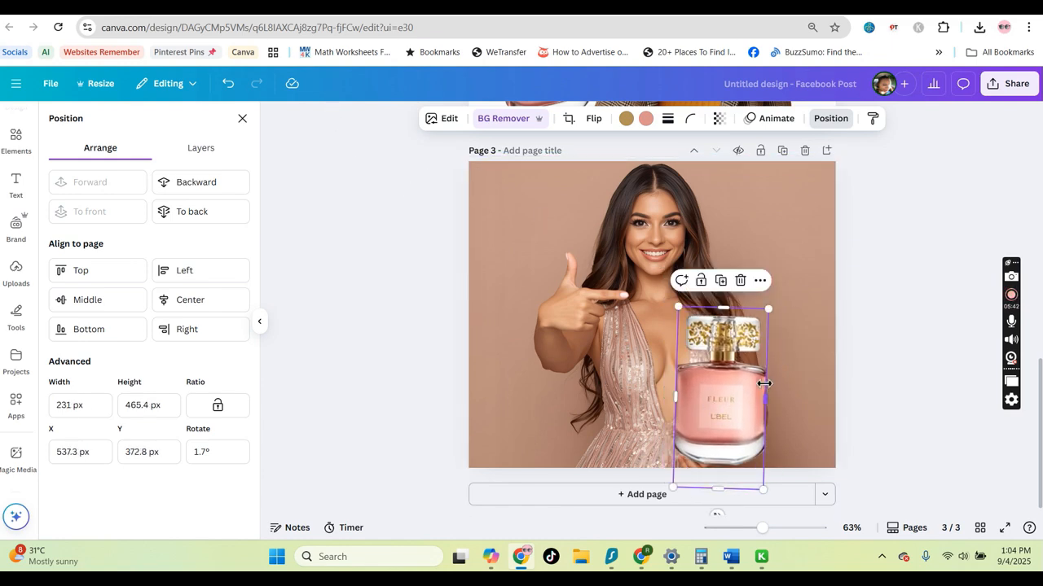
Add a white Outline shadow to the perfume bottle
left_click(850, 335)
left_click(909, 375)
left_click(758, 394)
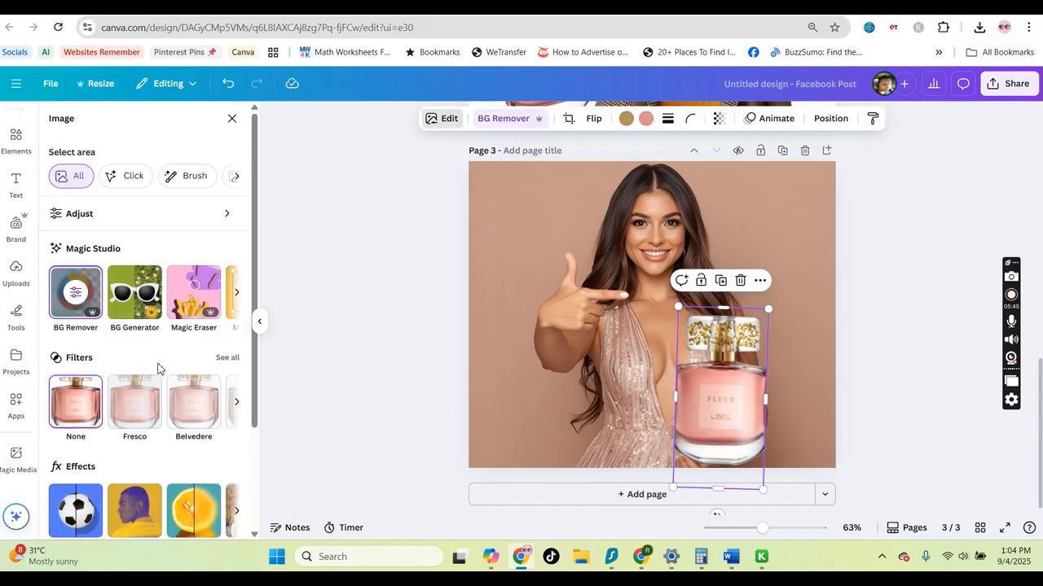
left_click(100, 507)
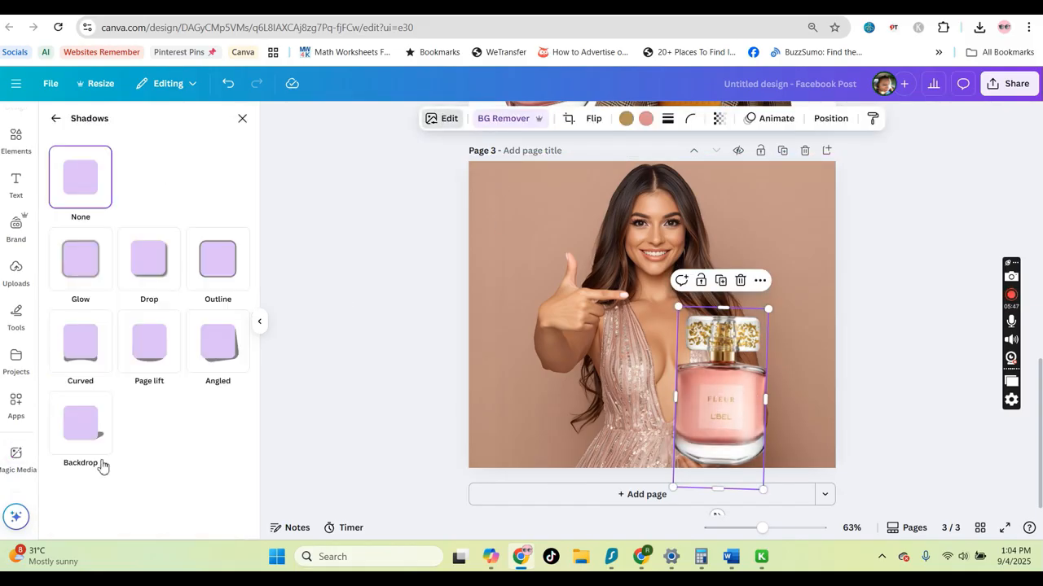
left_click(228, 273)
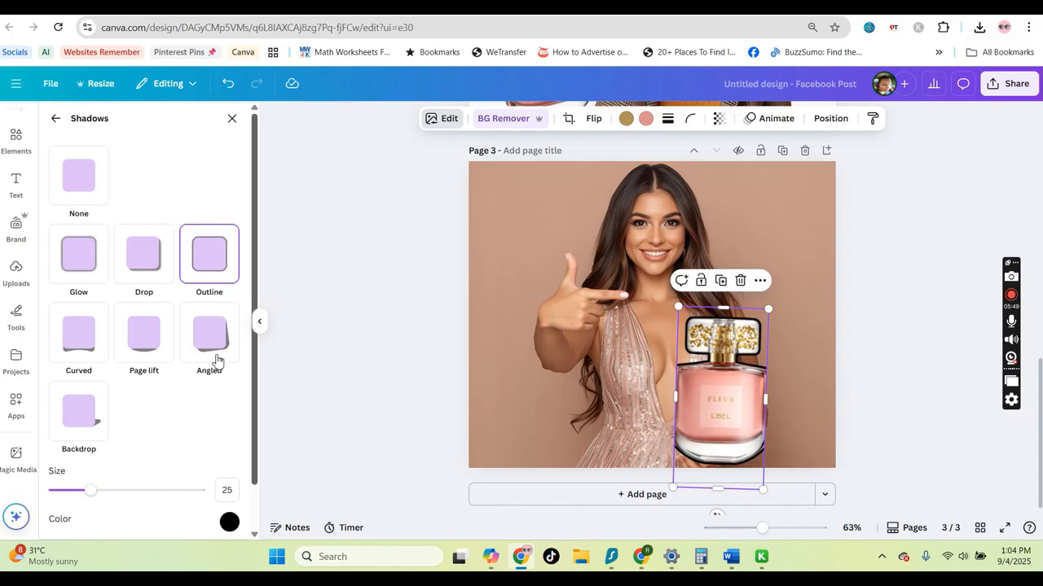
left_click(229, 524)
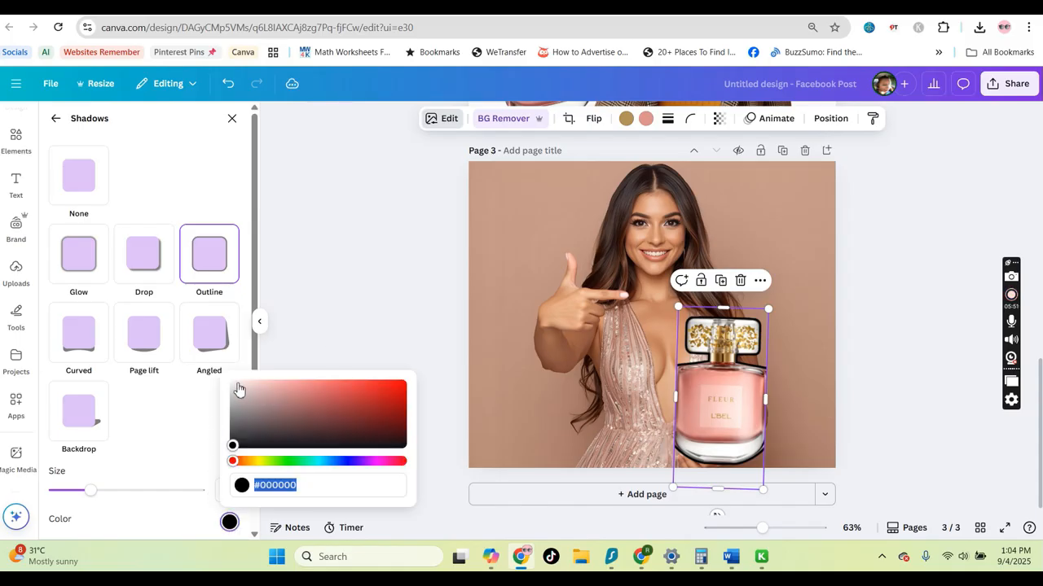
left_click(239, 391)
left_click(802, 388)
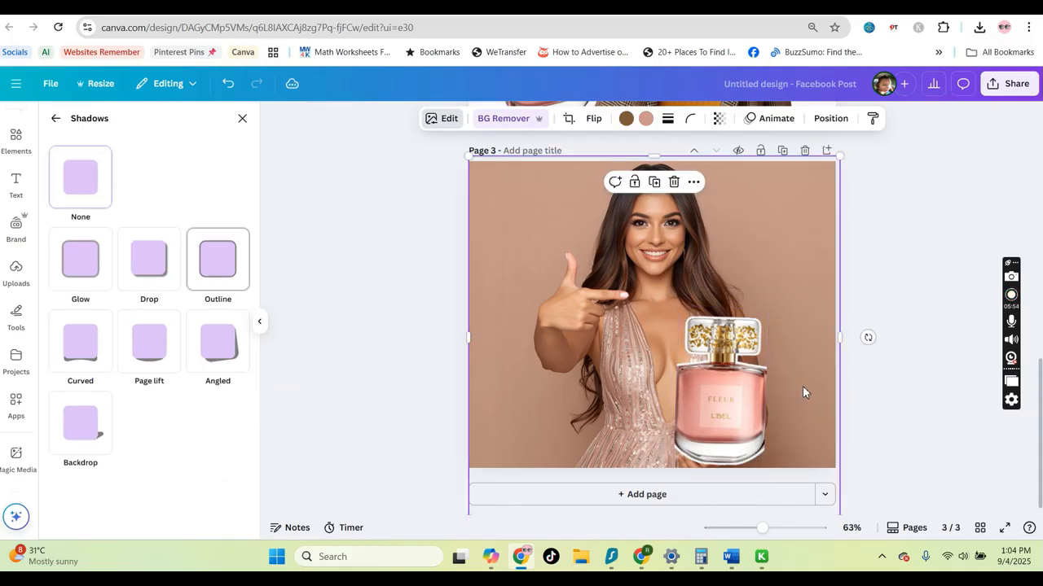
Widen the perfume bottle by stretching it out on both sides
left_click(764, 399)
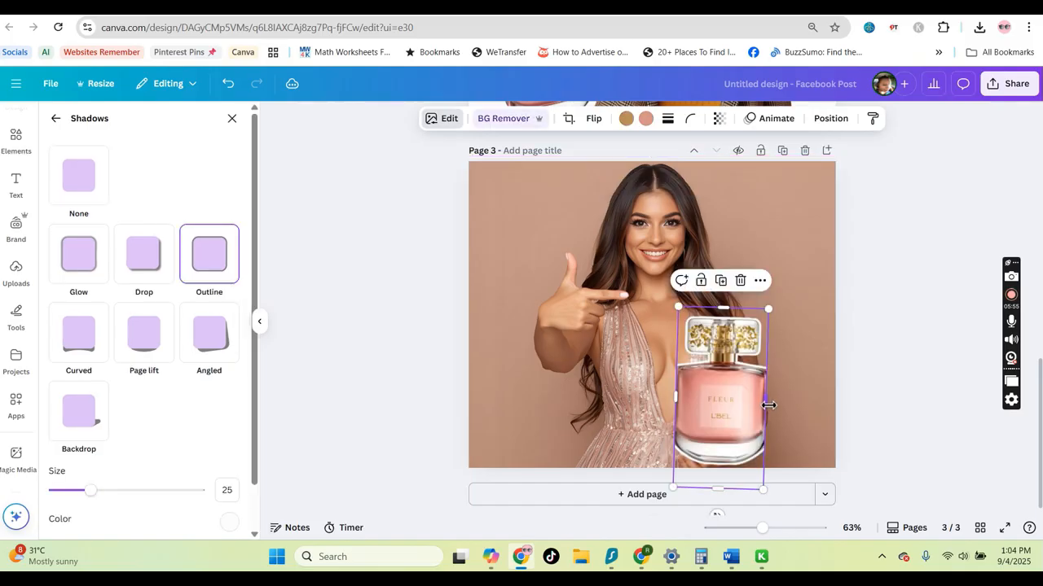
left_click_drag(766, 400, 789, 402)
left_click_drag(681, 398, 656, 398)
left_click(876, 374)
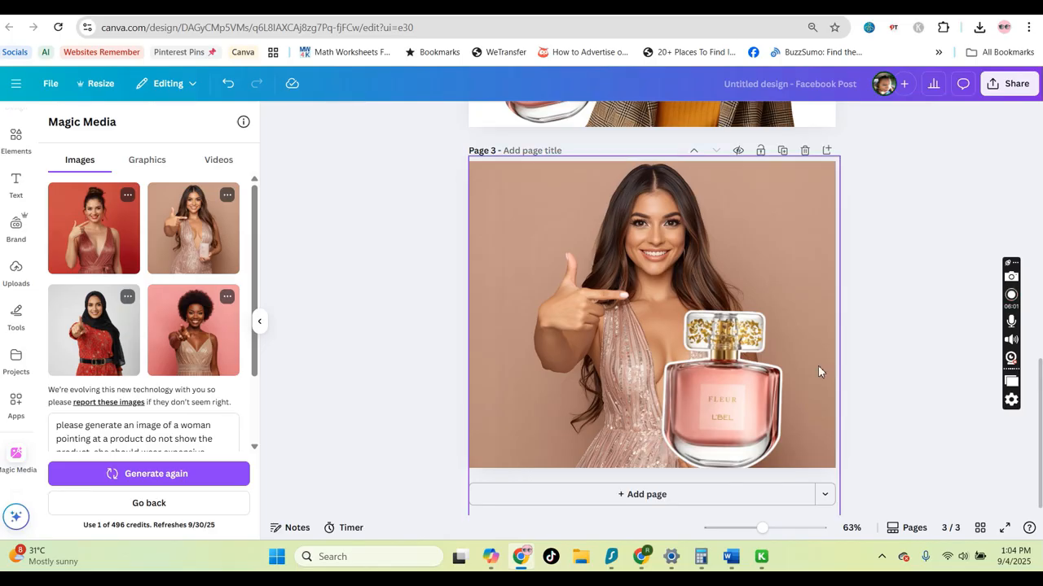
Nudge the perfume bottle slightly upward
left_click(741, 373)
left_click_drag(744, 363, 739, 353)
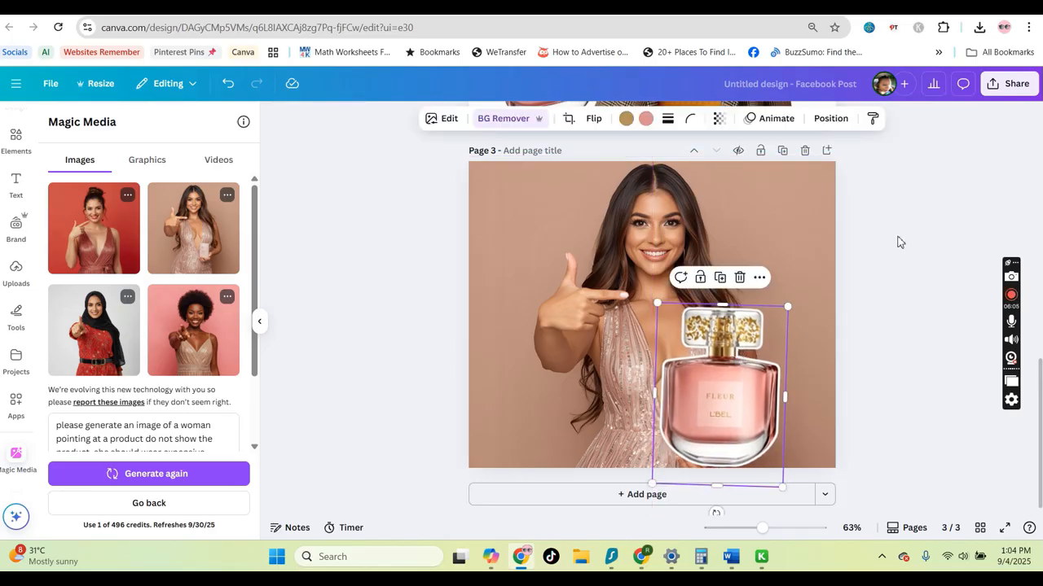
left_click(898, 239)
Search element photos for "office background" and add an office desk photo to page 2
scroll(903, 356, "up", 6)
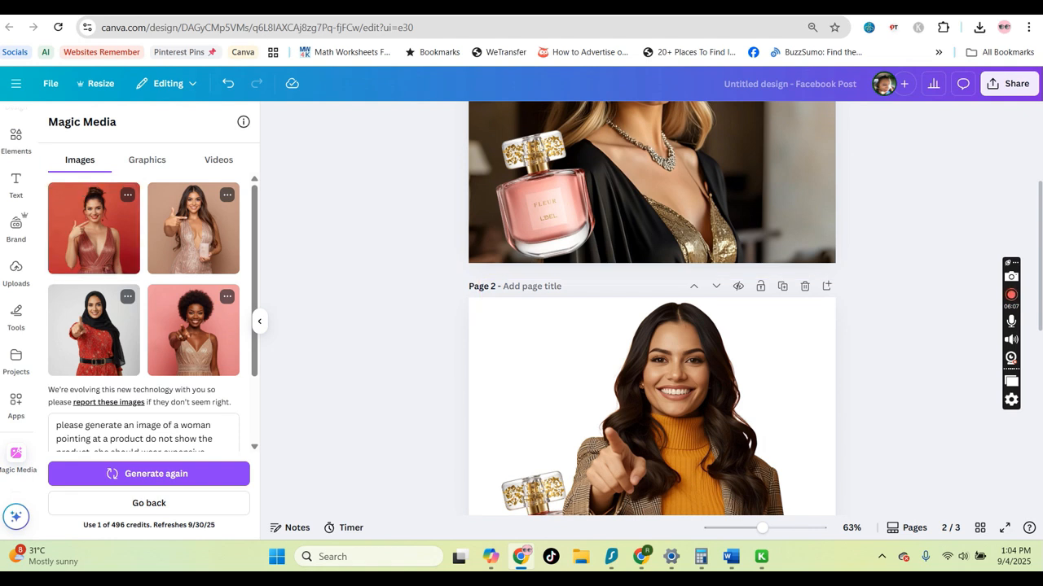
scroll(586, 340, "down", 1)
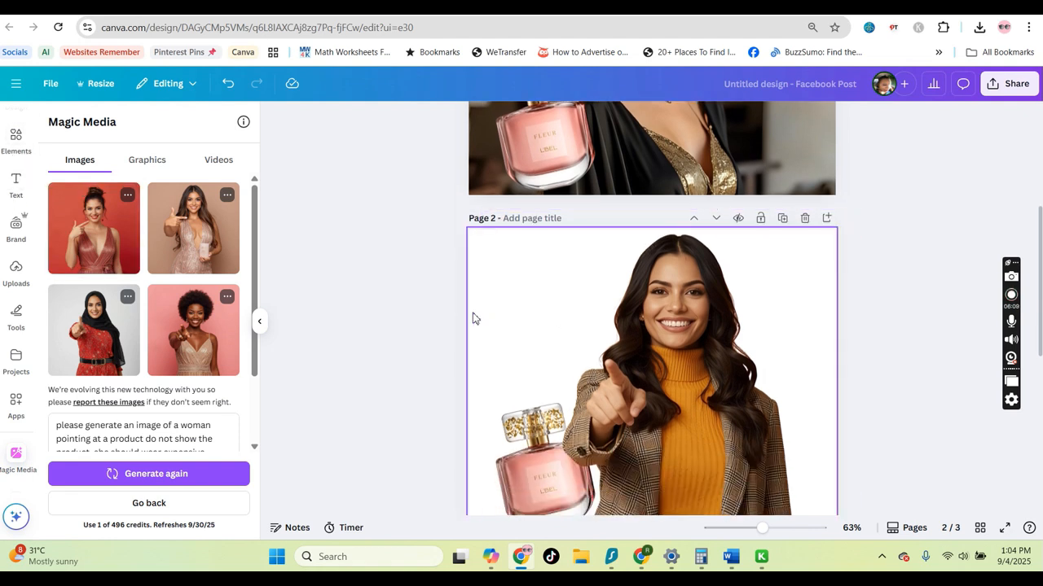
left_click(475, 317)
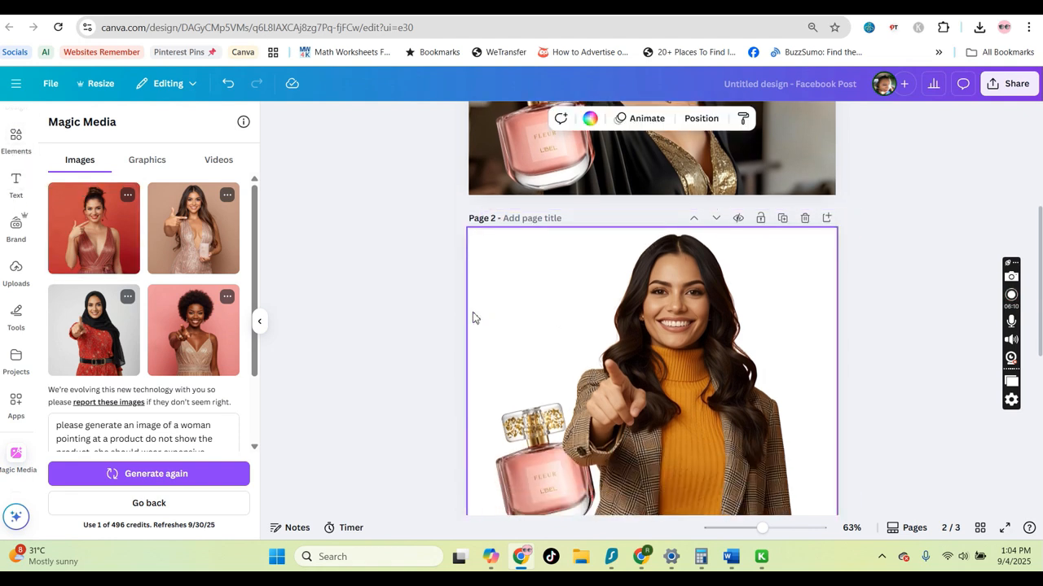
left_click(16, 153)
left_click(133, 123)
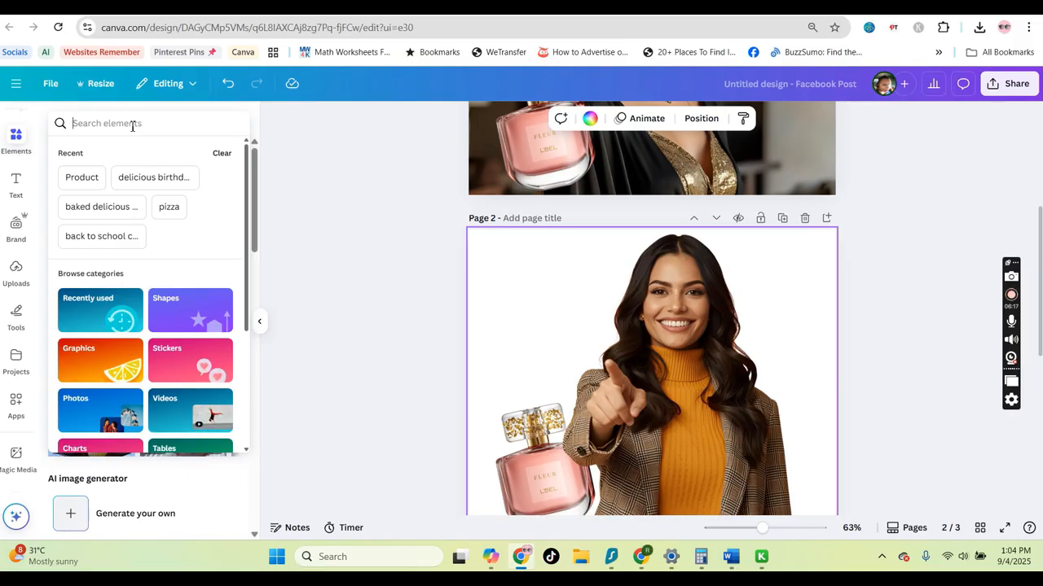
type("office background")
key("Return")
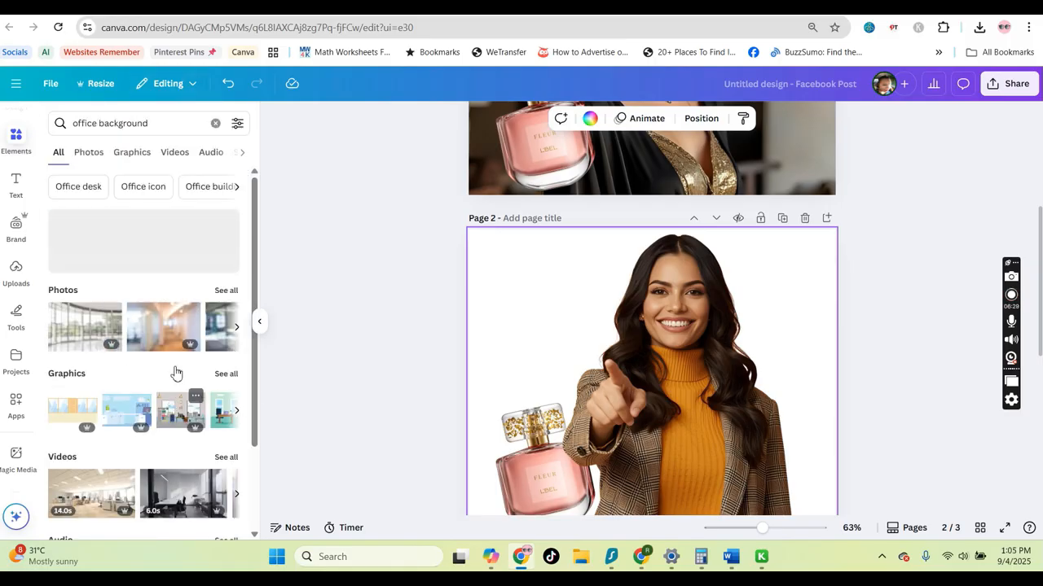
scroll(175, 371, "down", 2)
scroll(147, 276, "up", 1)
left_click(89, 153)
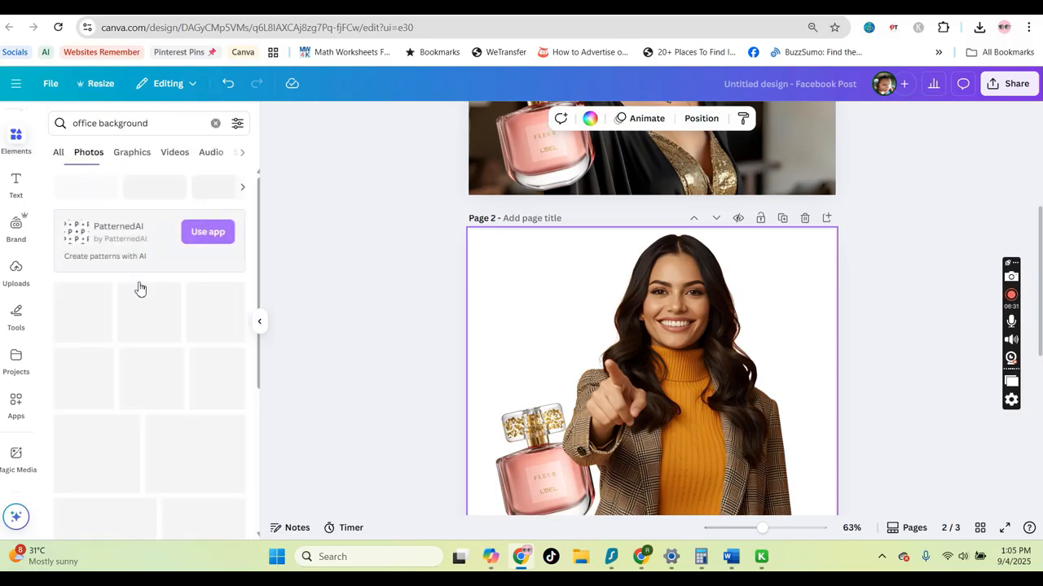
scroll(188, 407, "down", 1)
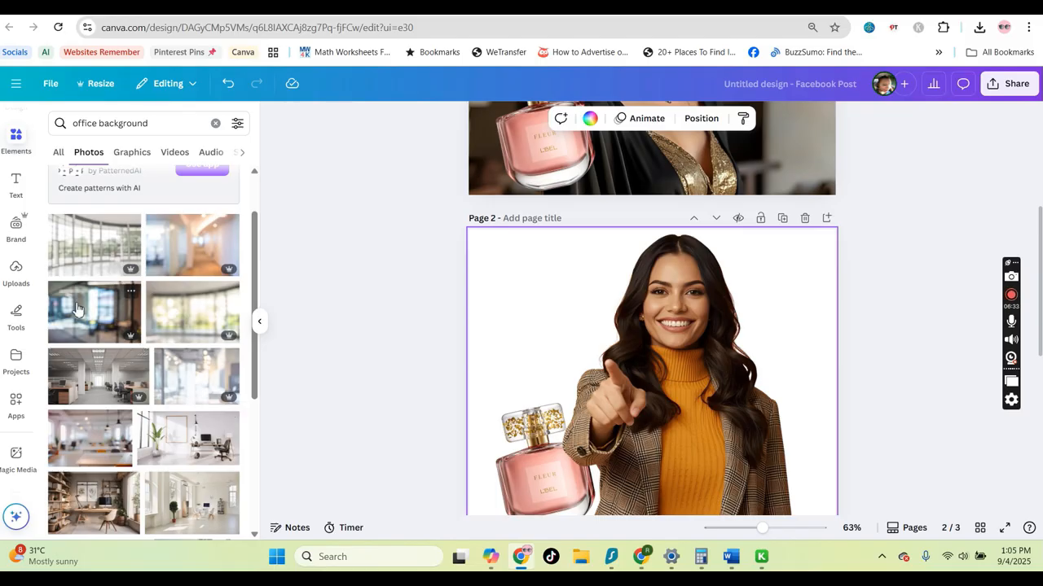
scroll(292, 427, "down", 1)
left_click(204, 432)
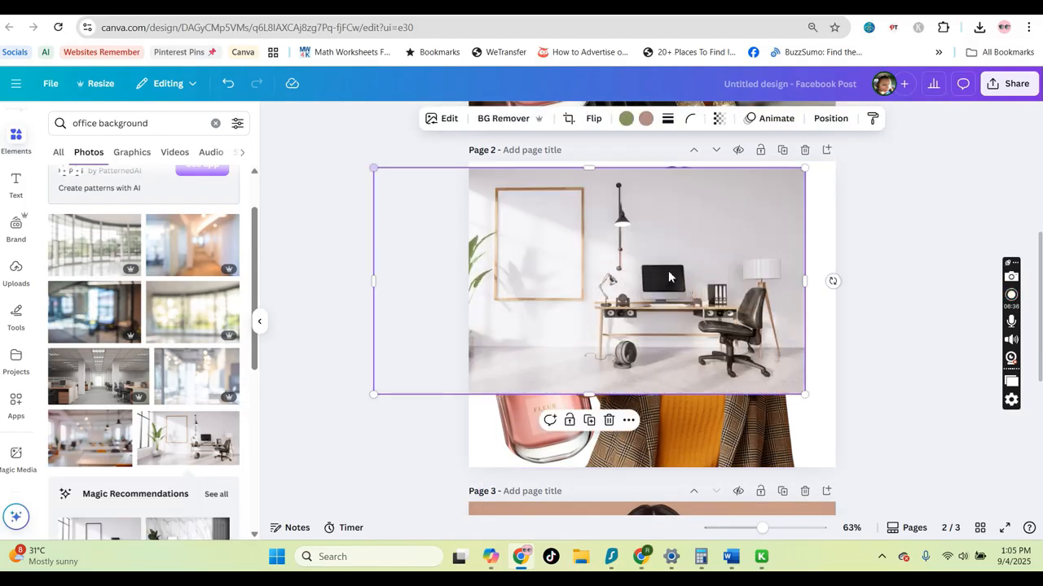
Enlarge the office photo to cover page 2 and send it to the back
left_click_drag(805, 395, 971, 483)
left_click(831, 118)
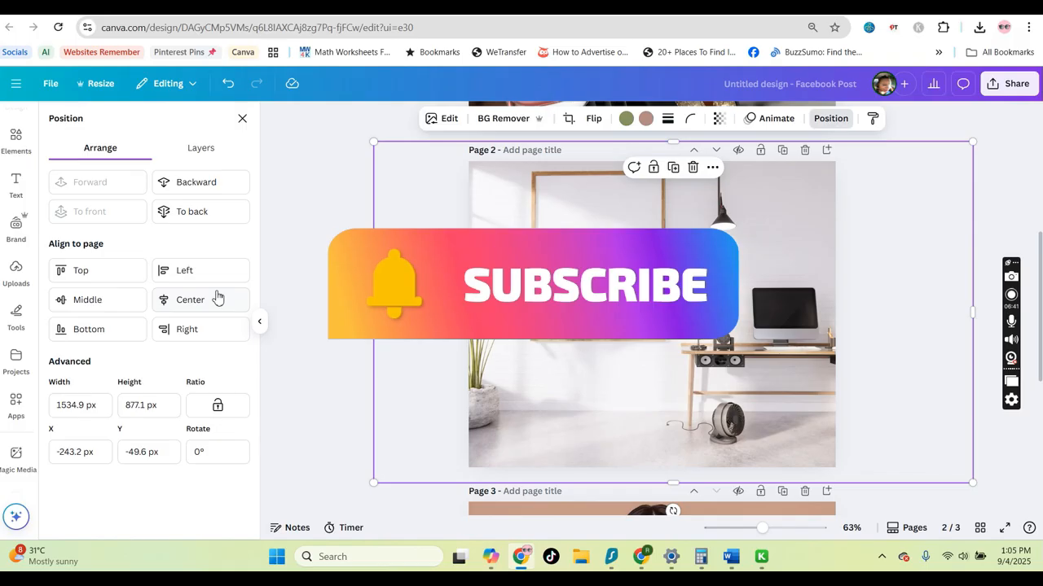
left_click(214, 210)
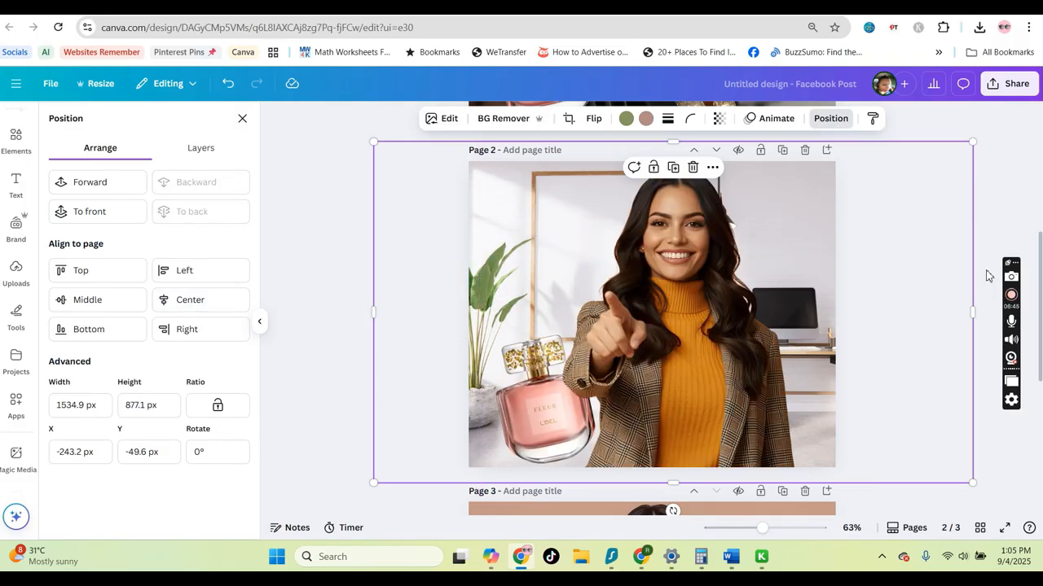
Send the woman image on page 2 backward so the perfume bottle sits in front
left_click(675, 404)
left_click(628, 396)
left_click(399, 378)
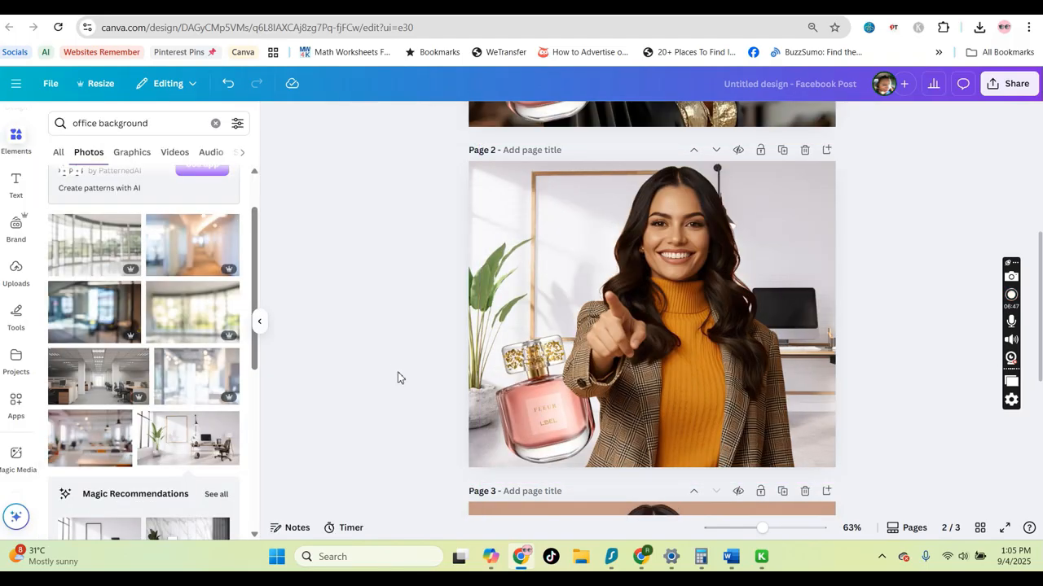
left_click(555, 411)
left_click(404, 364)
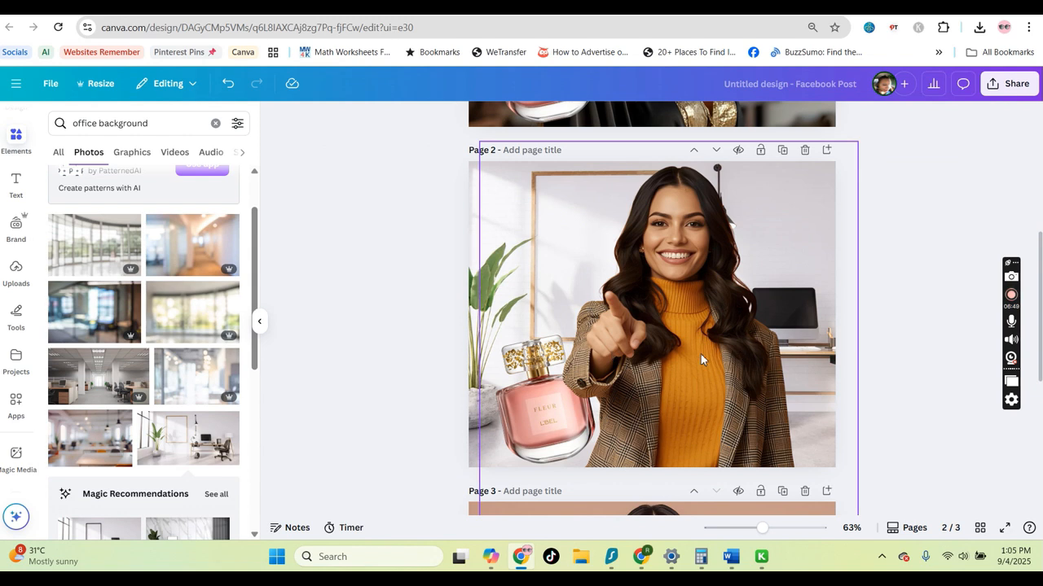
left_click(672, 391)
left_click(812, 121)
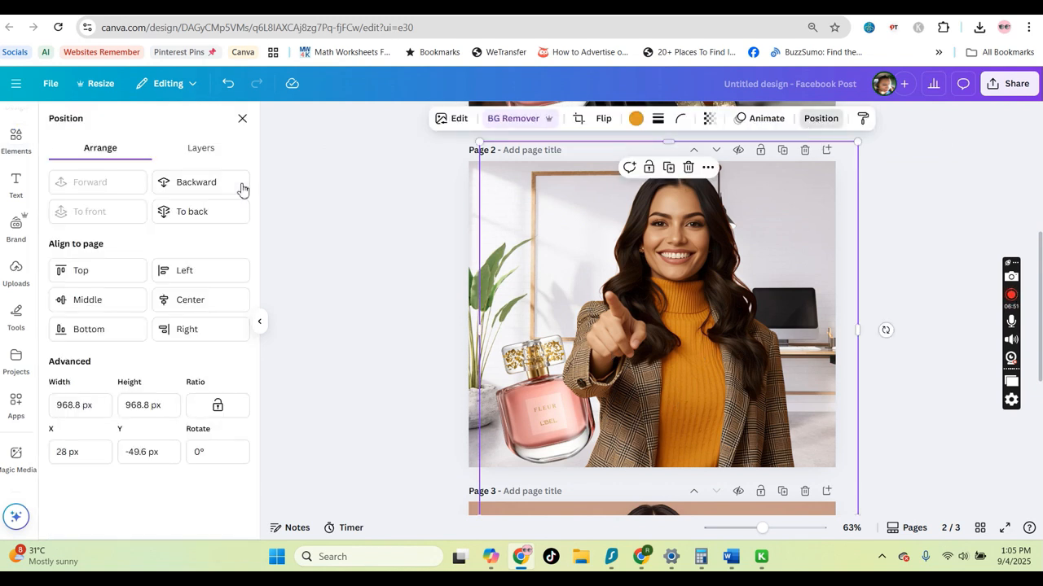
left_click(238, 186)
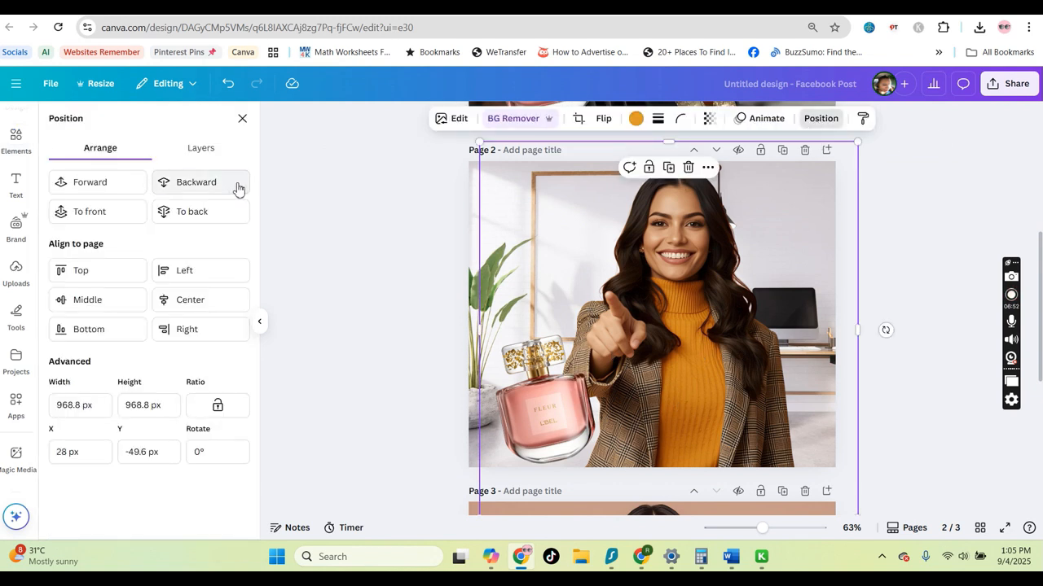
Move the perfume bottle up beside the woman's hand, rotate it to about -2.5°, and enlarge it
left_click(562, 432)
left_click_drag(562, 420, 558, 329)
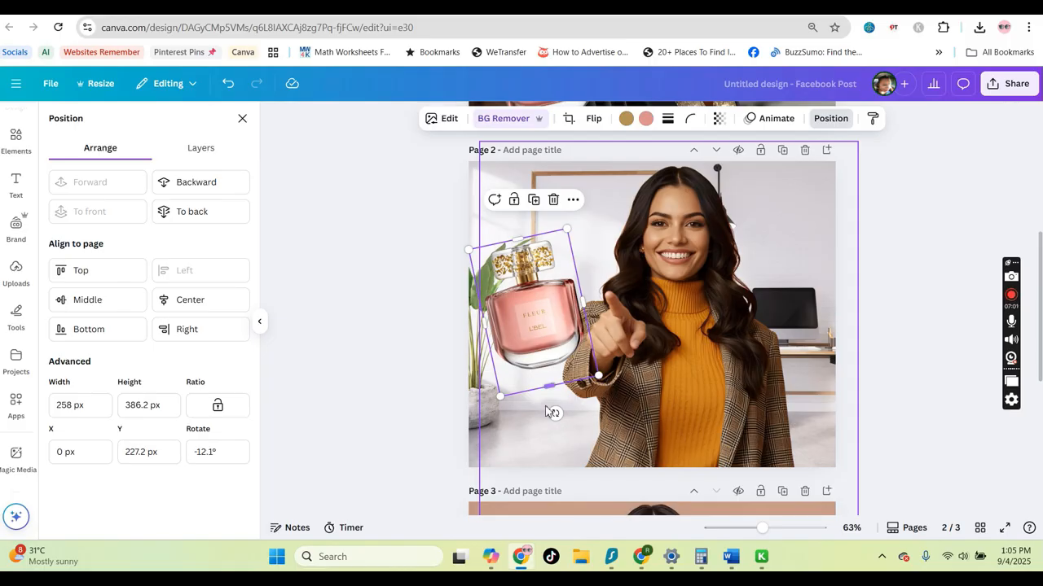
left_click_drag(559, 427, 574, 469)
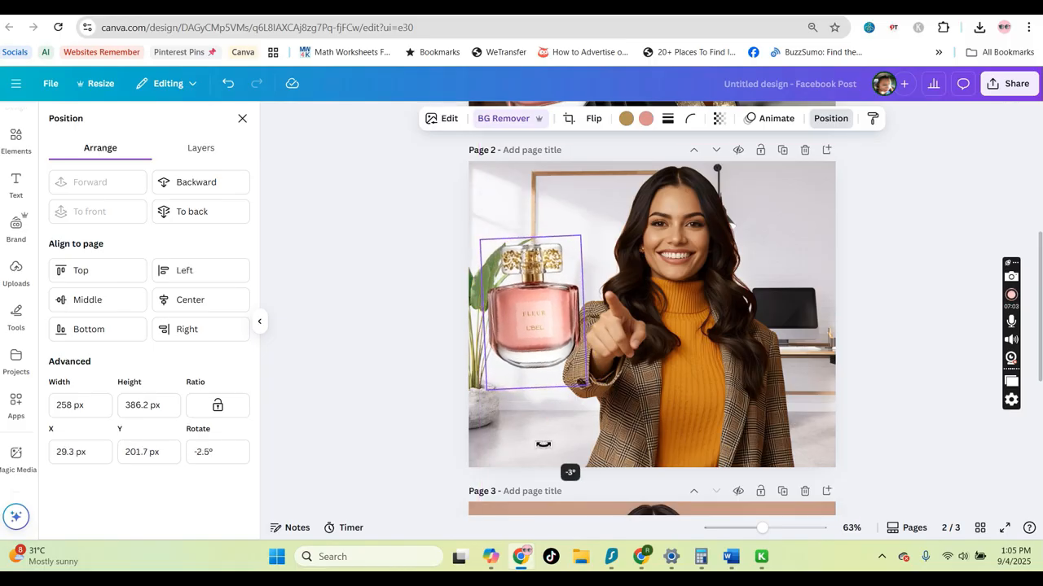
left_click_drag(591, 389, 635, 453)
mouse_move(571, 347)
left_mouse_down()
mouse_move(569, 370)
mouse_move(553, 350)
left_mouse_up()
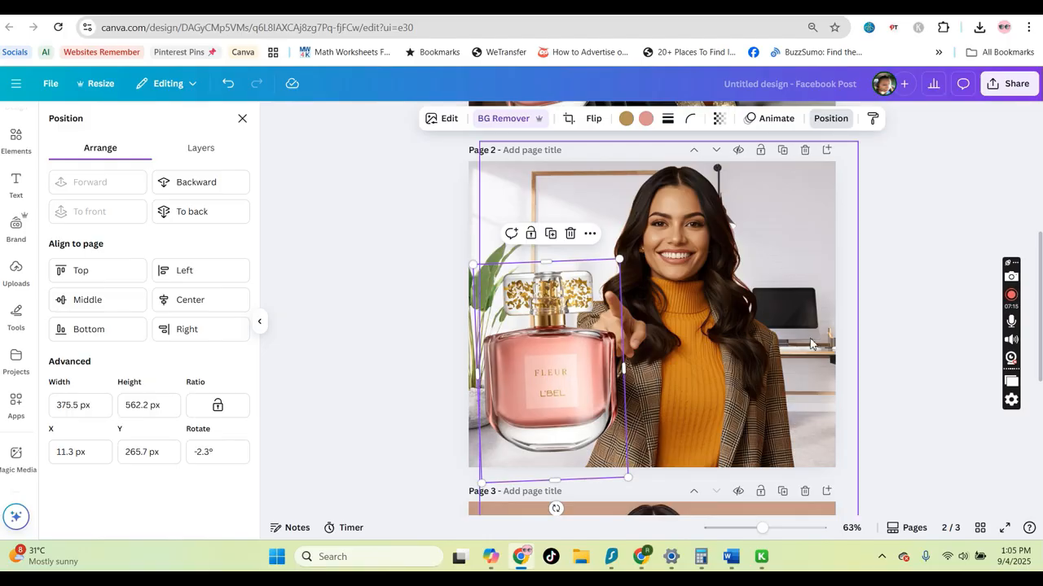
Add an Outline shadow to the perfume bottle on page 2 and pick a pale outline colour
left_click(436, 120)
left_click(75, 510)
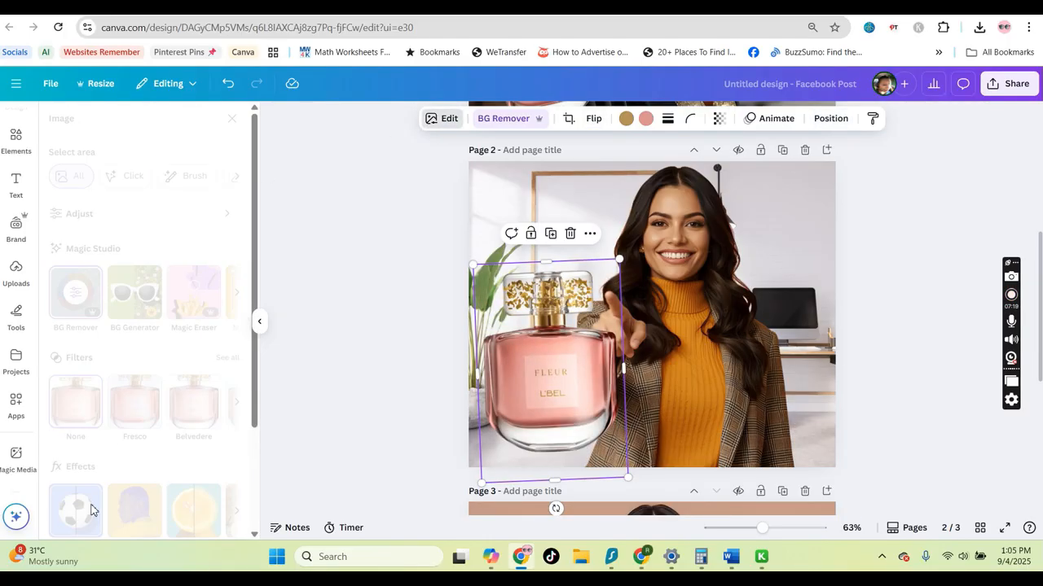
left_click(207, 266)
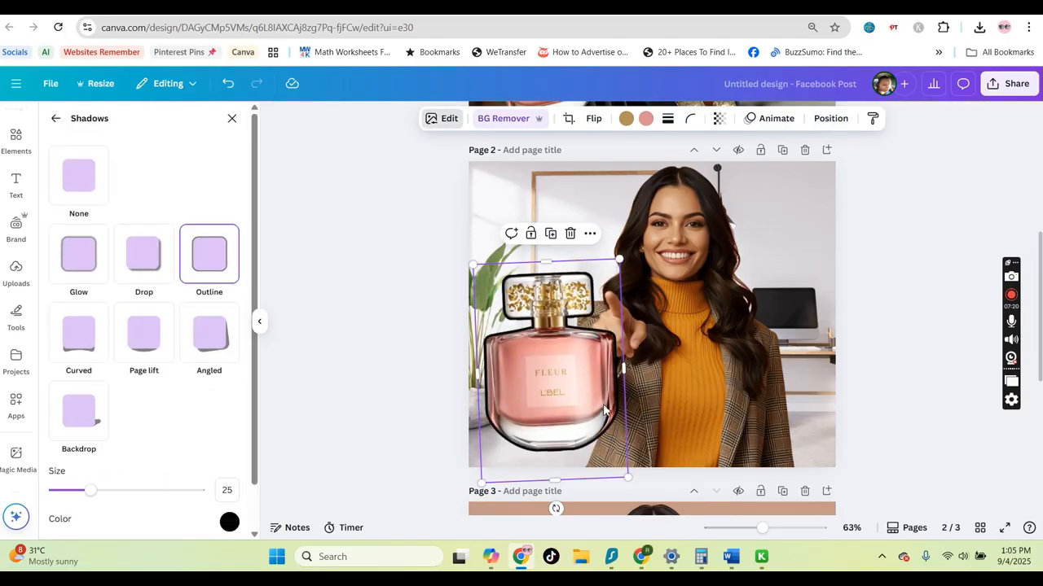
left_click(229, 522)
left_click(236, 389)
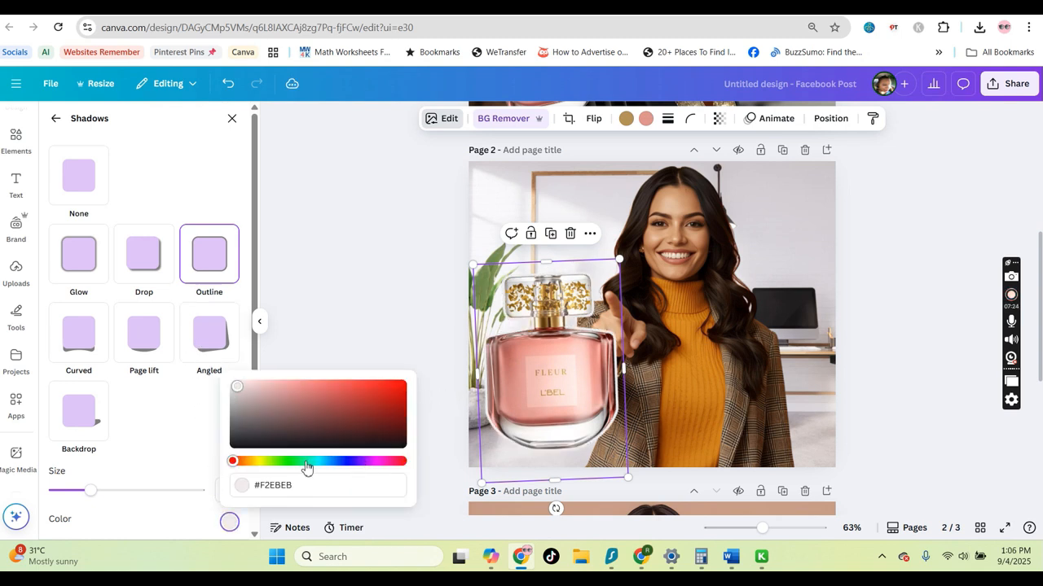
left_click_drag(307, 465, 404, 466)
left_click(264, 515)
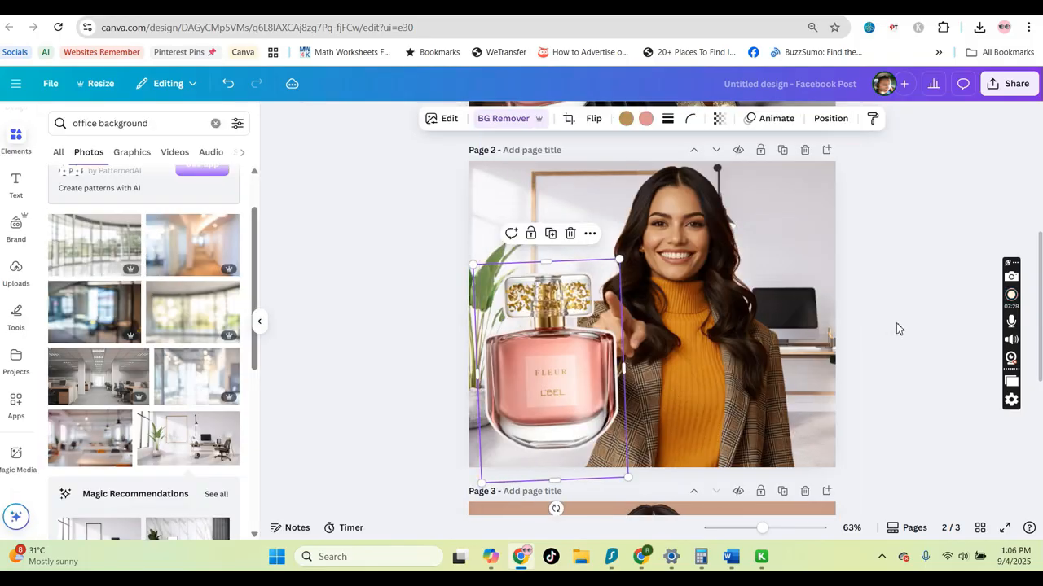
Rotate the perfume bottle on page 2 slightly
left_click(920, 319)
left_click(560, 383)
left_click_drag(565, 508, 584, 505)
left_click(935, 338)
scroll(821, 398, "down", 3)
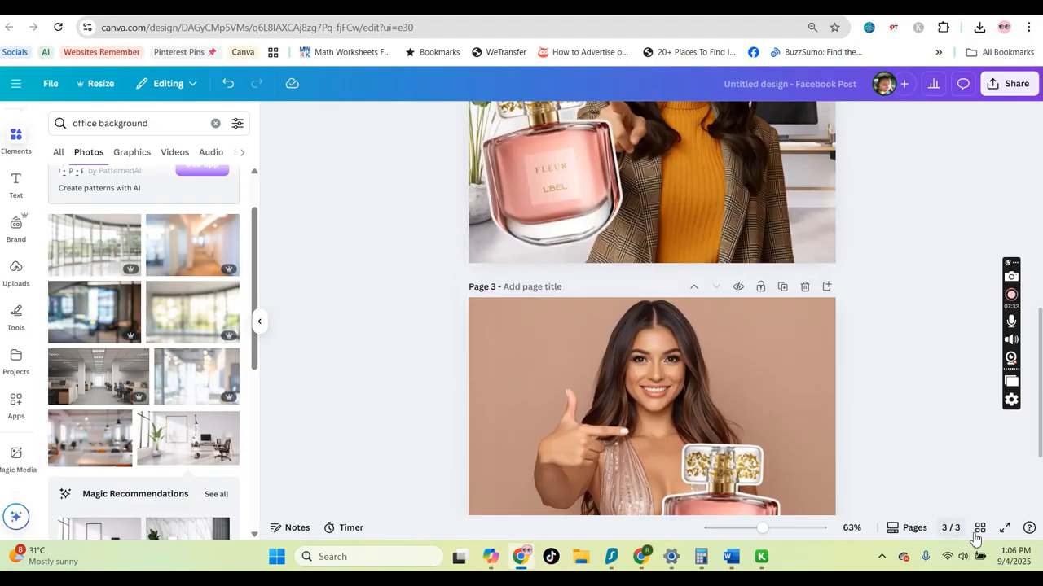
Review the three finished pages in grid view, then return to page 1 and clear the photo search
scroll(845, 378, "up", 7)
scroll(597, 250, "down", 2)
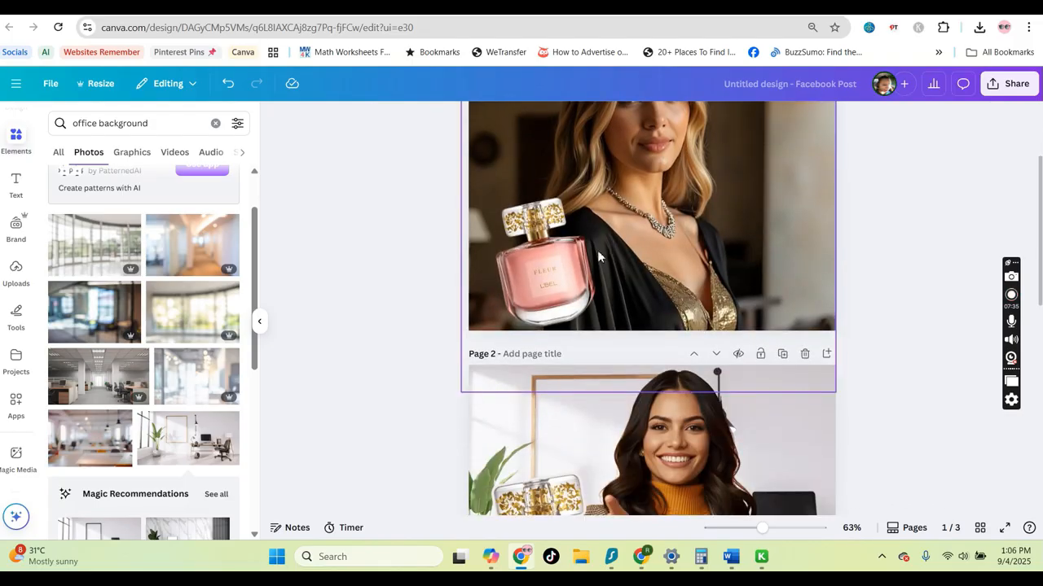
left_click(574, 289)
left_click(980, 528)
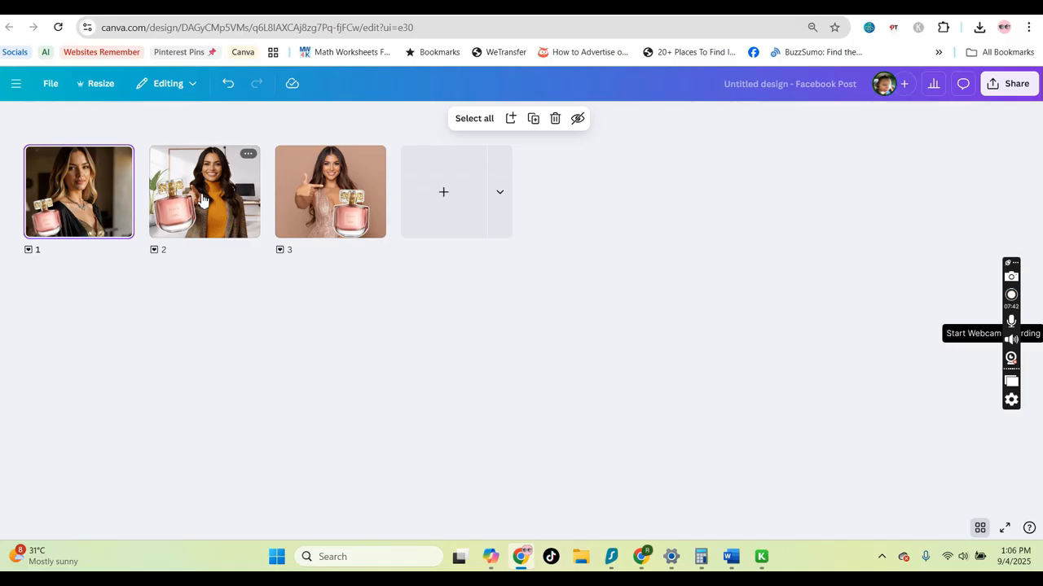
double_click(104, 186)
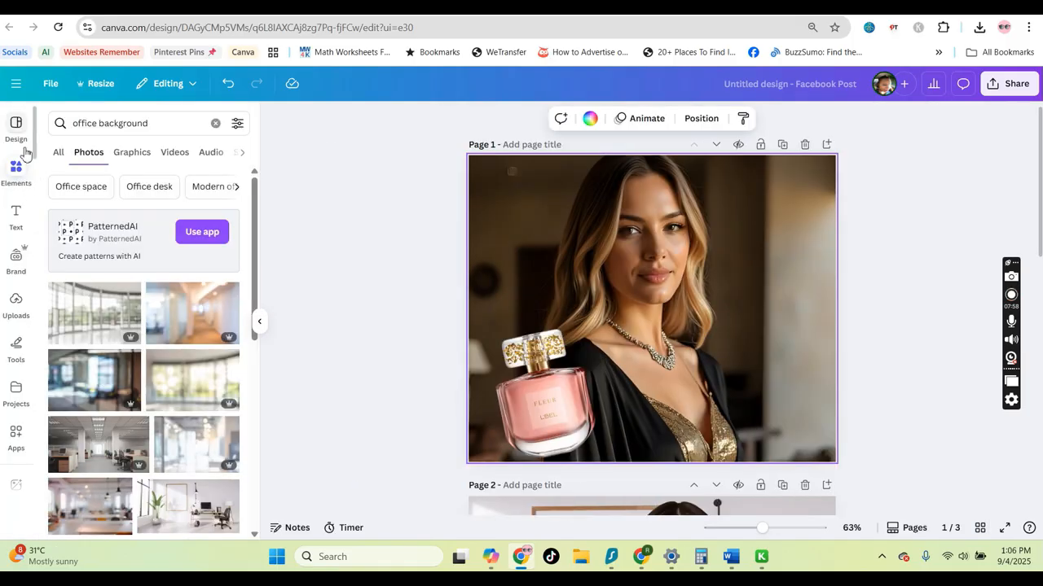
left_click(216, 124)
scroll(157, 340, "down", 3)
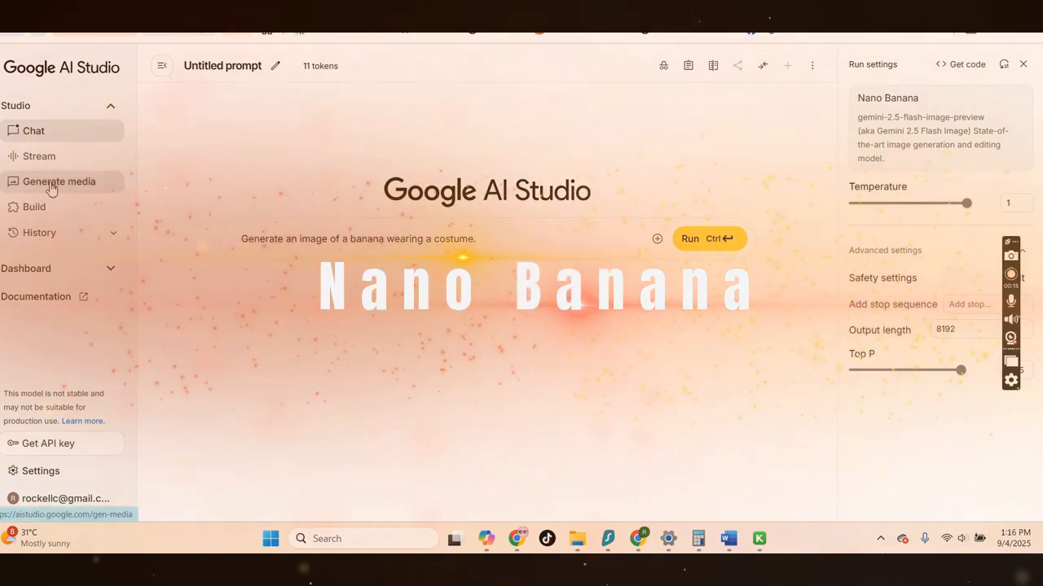
left_click(64, 75)
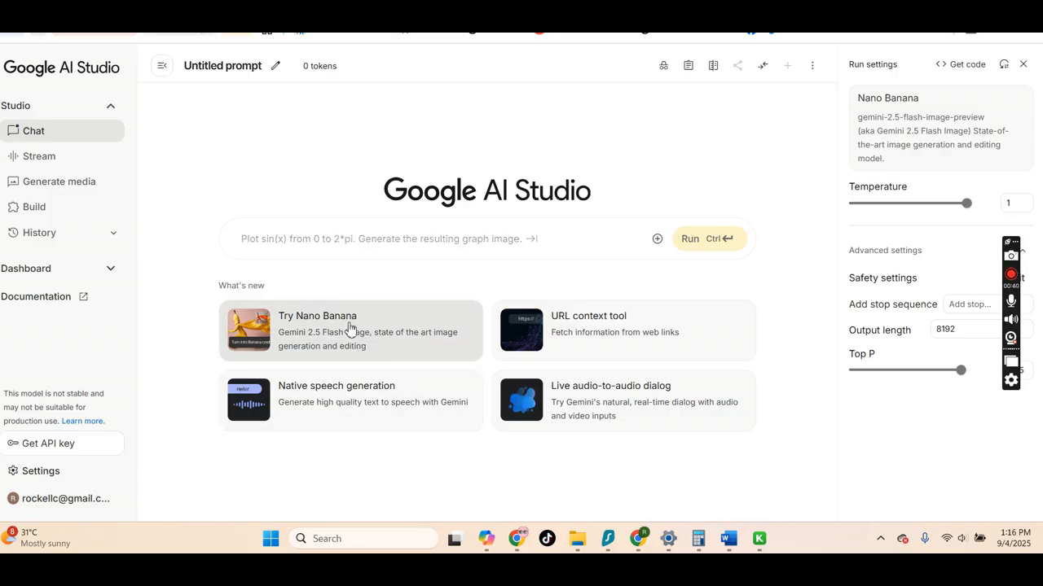
left_click(658, 242)
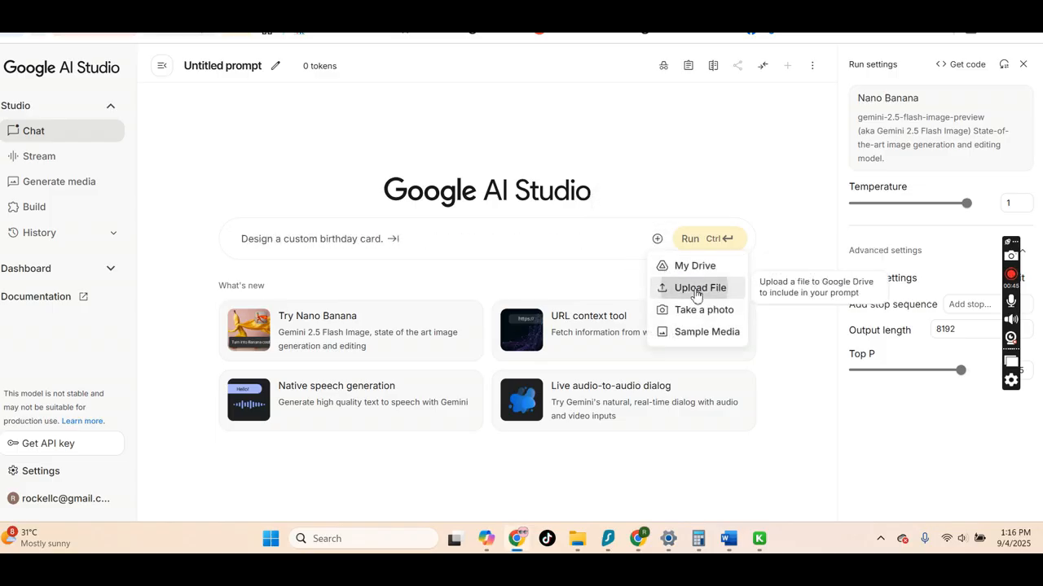
left_click(670, 287)
left_click(542, 98)
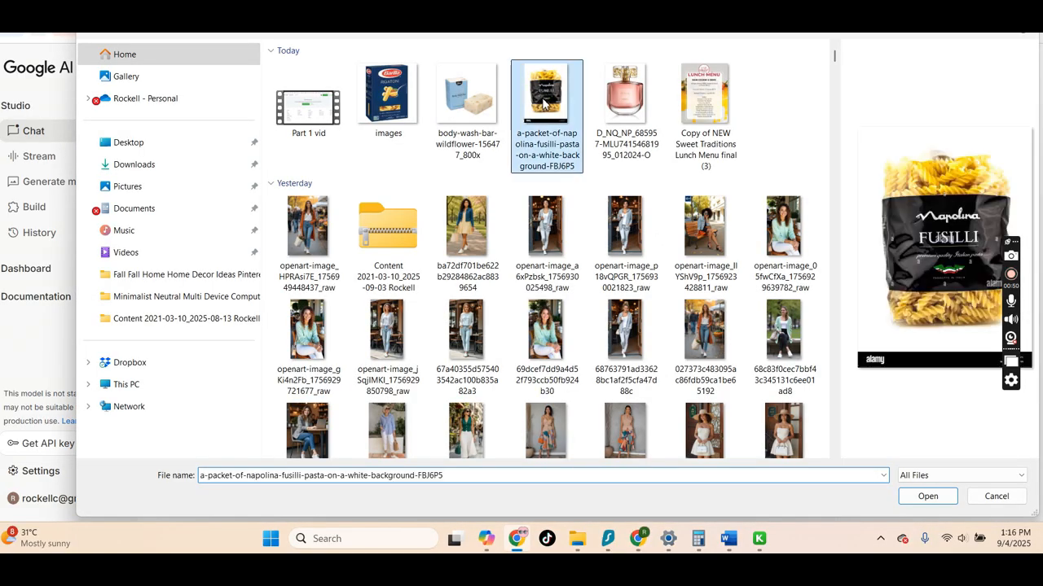
double_click(545, 143)
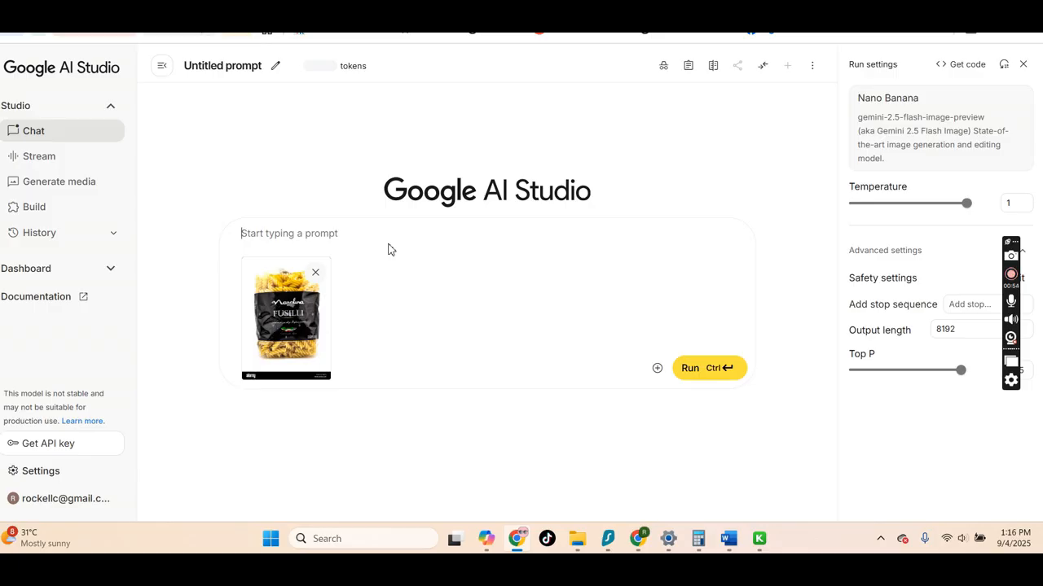
left_click(315, 272)
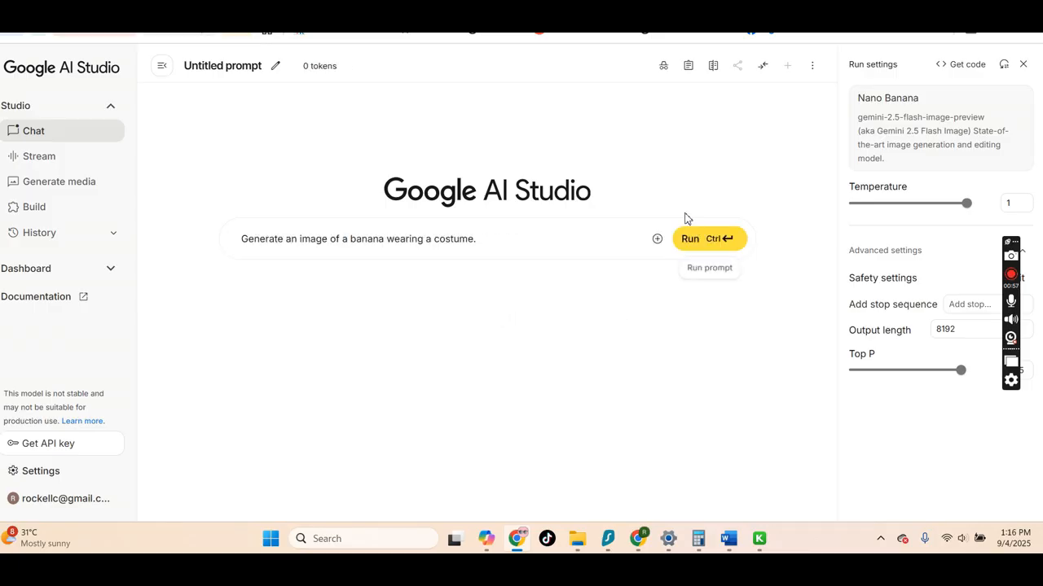
Attach the perfume bottle image file to a new prompt
left_click(657, 239)
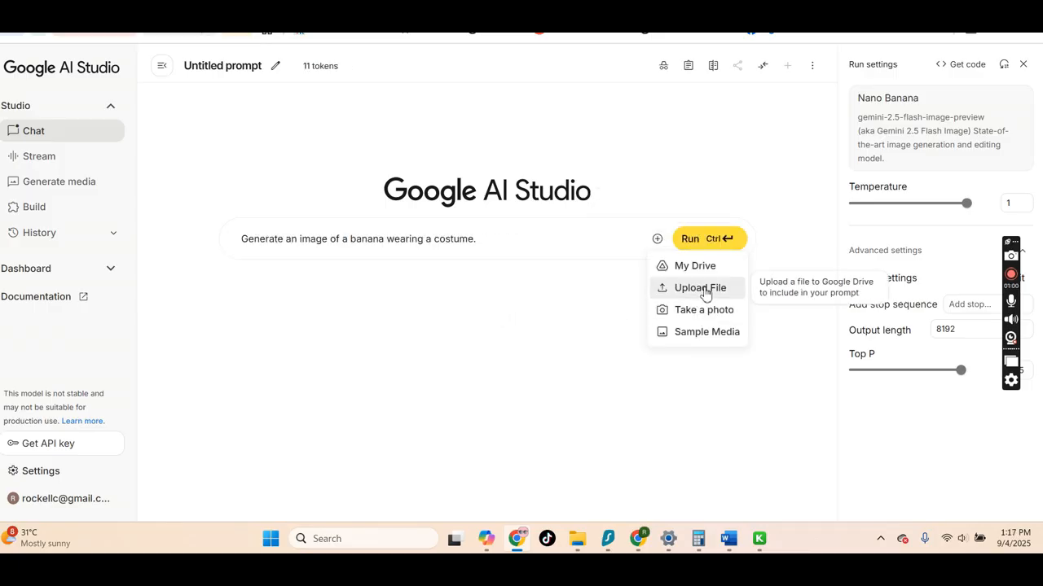
left_click(705, 291)
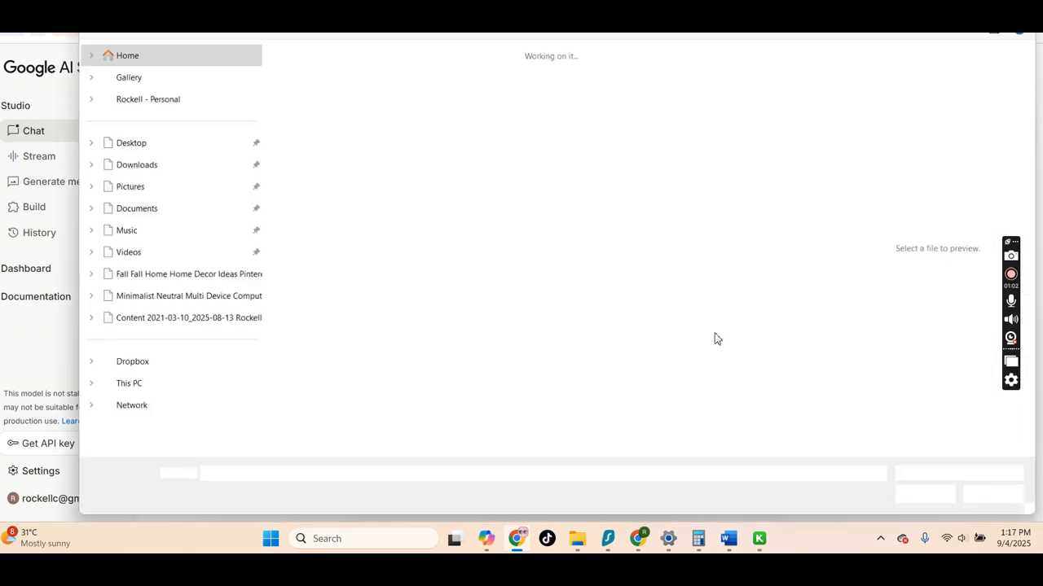
left_click(624, 102)
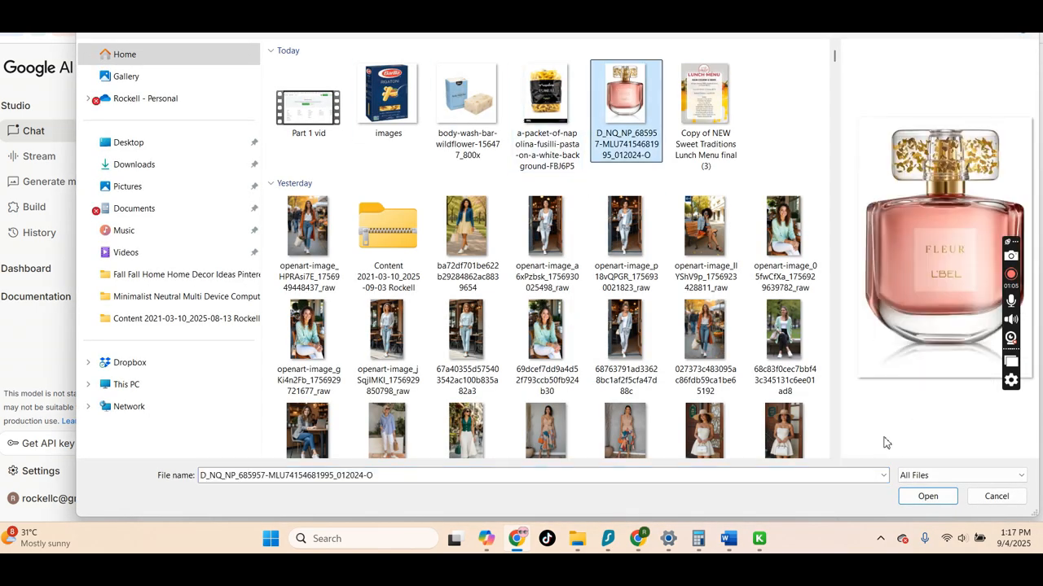
left_click(927, 495)
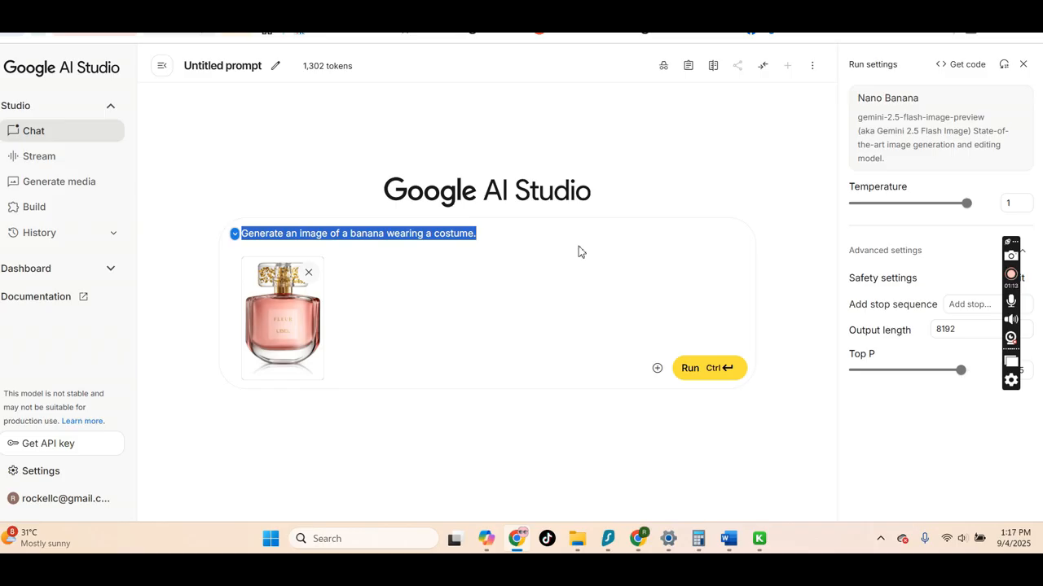
Prompt "please generate an image of a beautiful, luxurious woman holding this perfume." and run it
type("please")
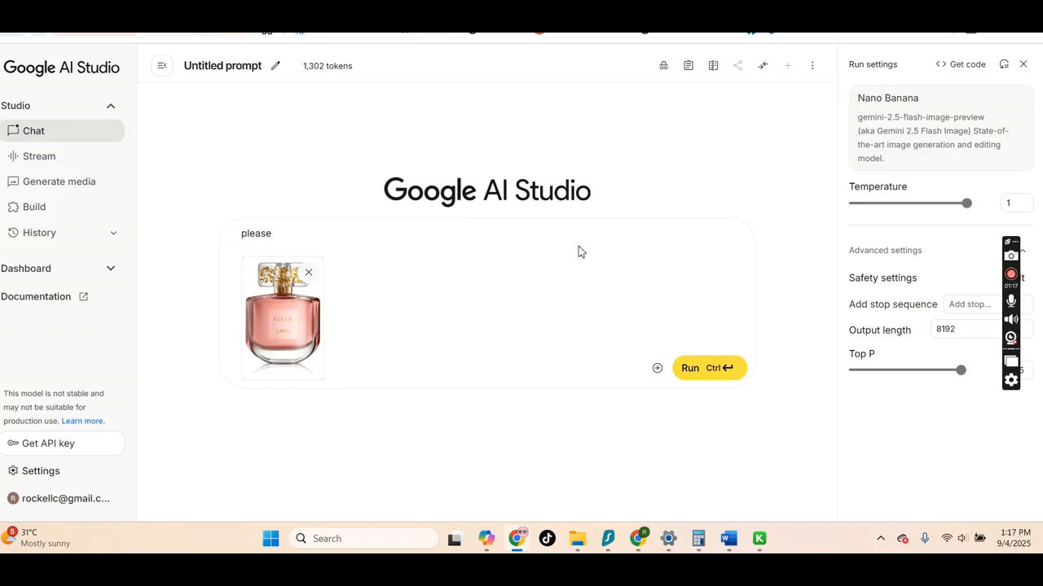
type("generate an image of a beautiful, luxurious woman holding this perfume.")
key("ctrl+Return")
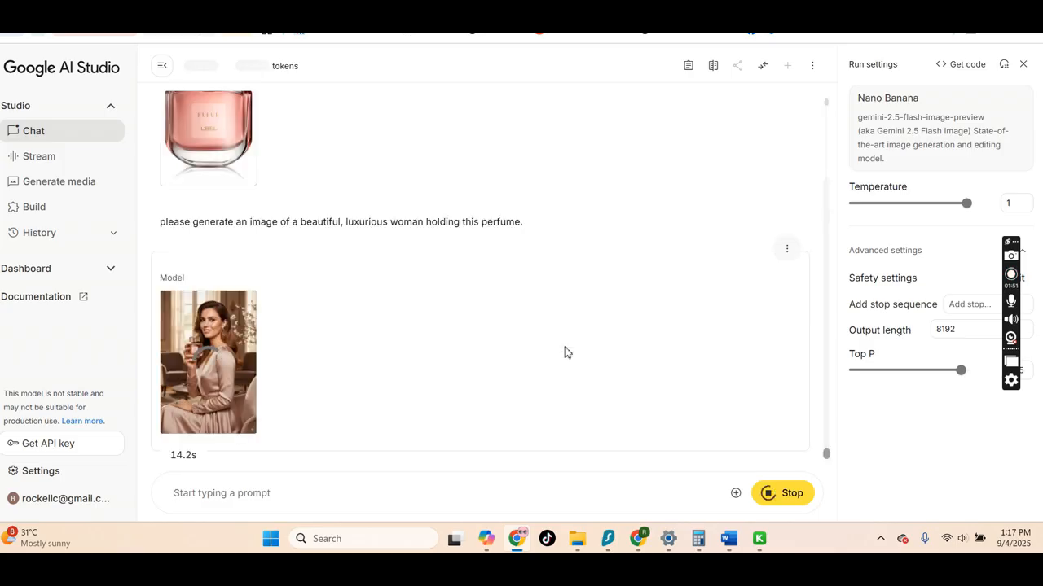
Open the generated woman-with-perfume image in full view and scroll through it
mouse_move(232, 344)
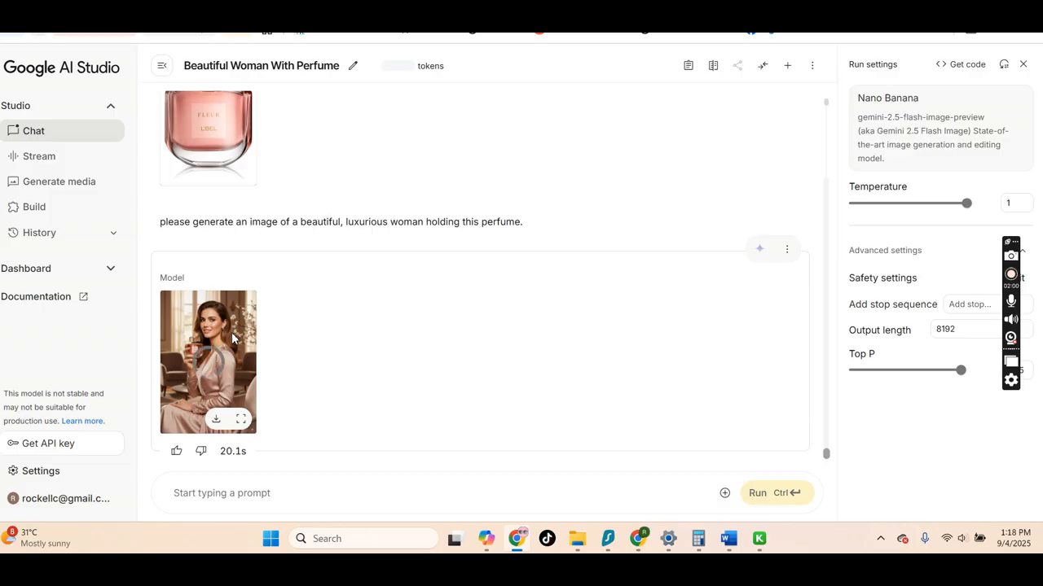
left_click(241, 419)
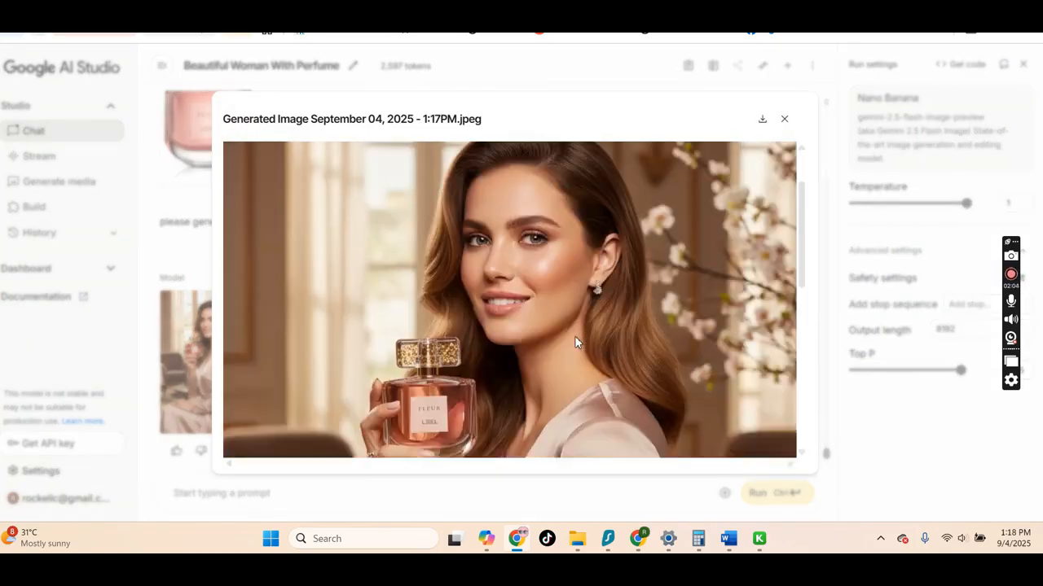
scroll(575, 340, "down", 3)
scroll(575, 341, "up", 2)
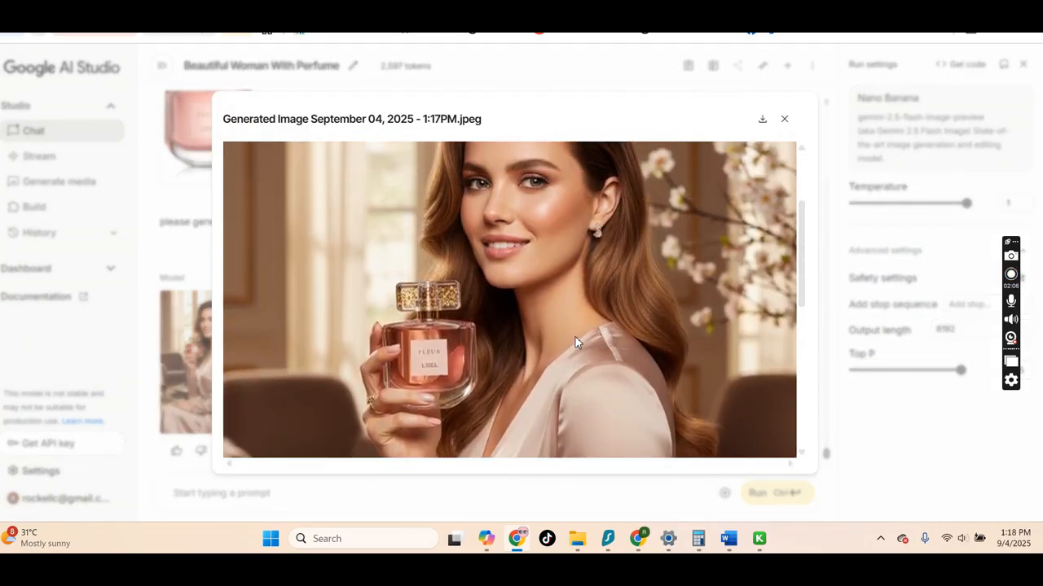
scroll(575, 342, "down", 1)
scroll(585, 365, "up", 2)
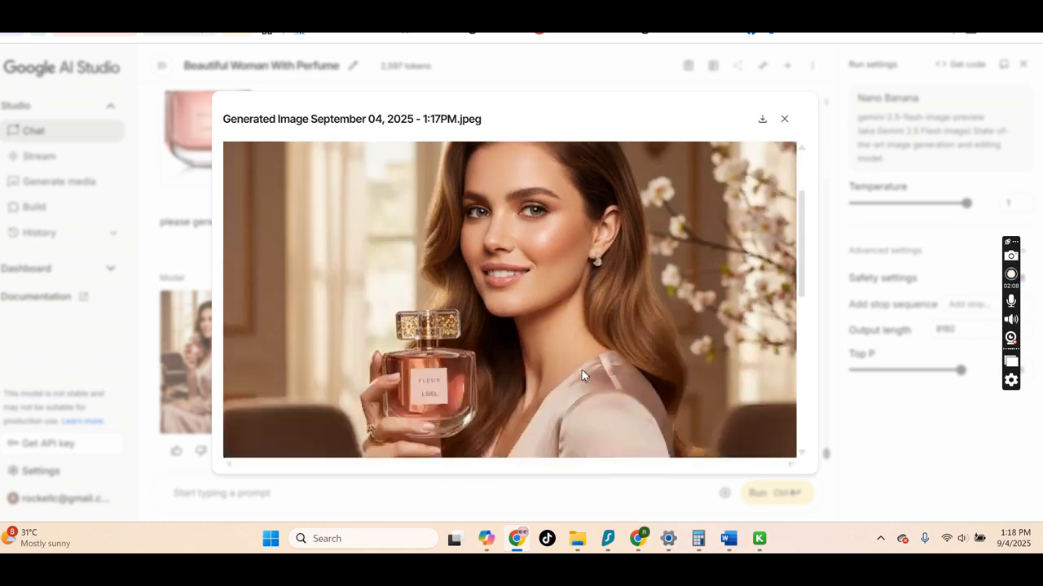
scroll(607, 372, "down", 5)
scroll(606, 373, "up", 5)
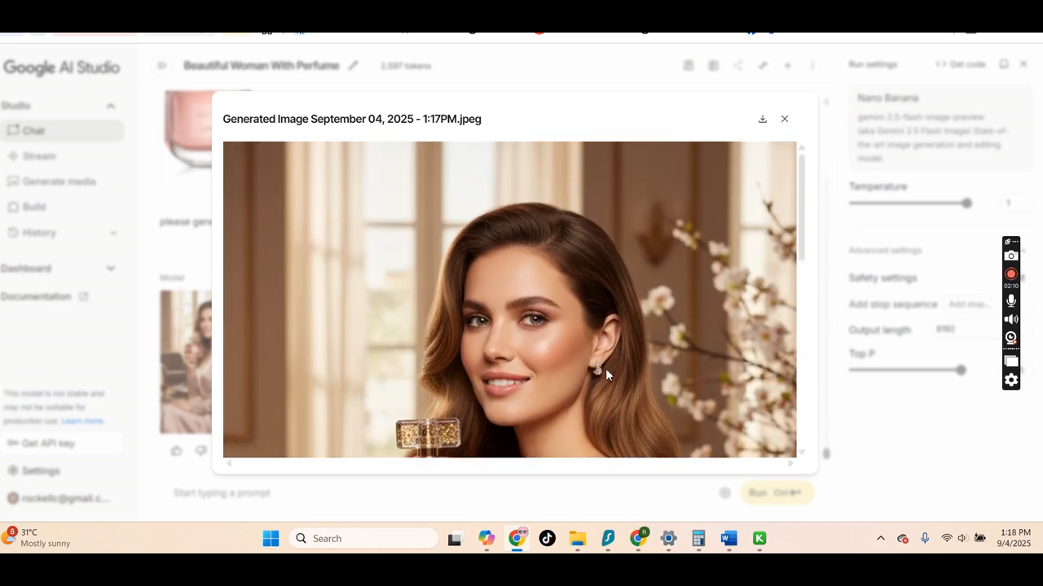
scroll(640, 313, "down", 5)
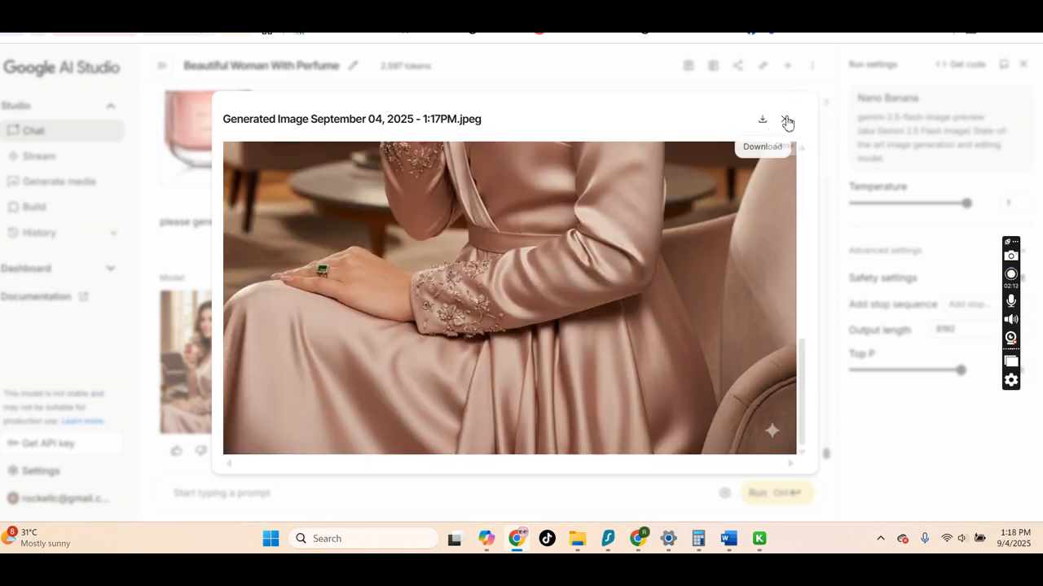
scroll(778, 131, "up", 5)
left_click(786, 122)
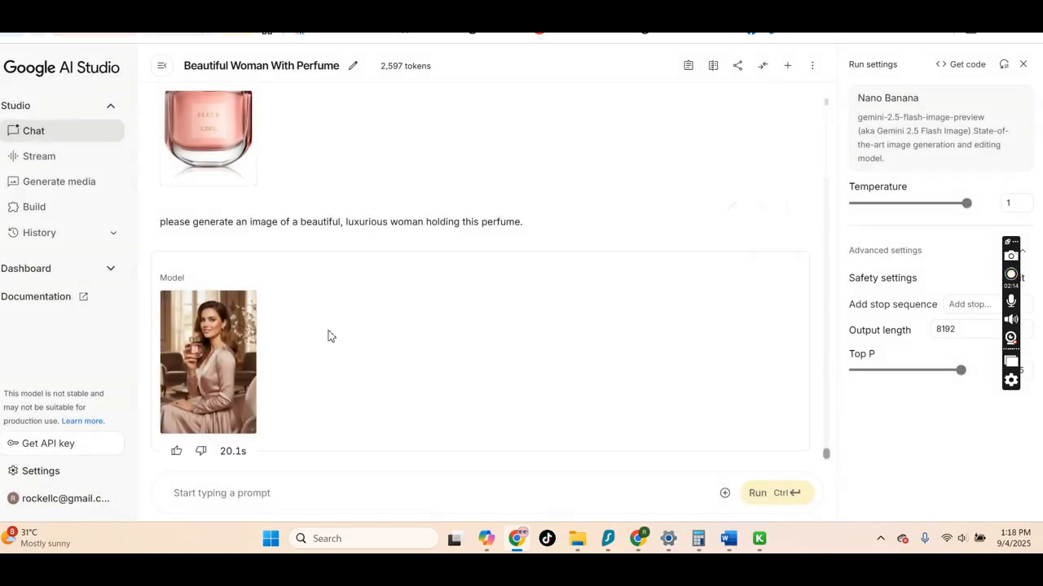
mouse_move(251, 362)
mouse_move(187, 415)
scroll(365, 343, "up", 2)
scroll(347, 366, "down", 2)
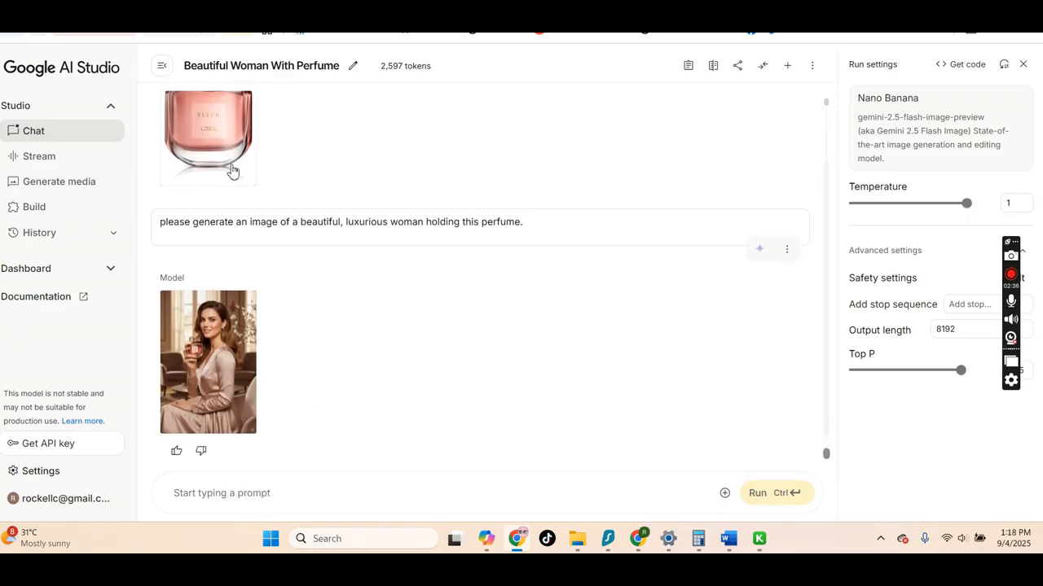
mouse_move(220, 145)
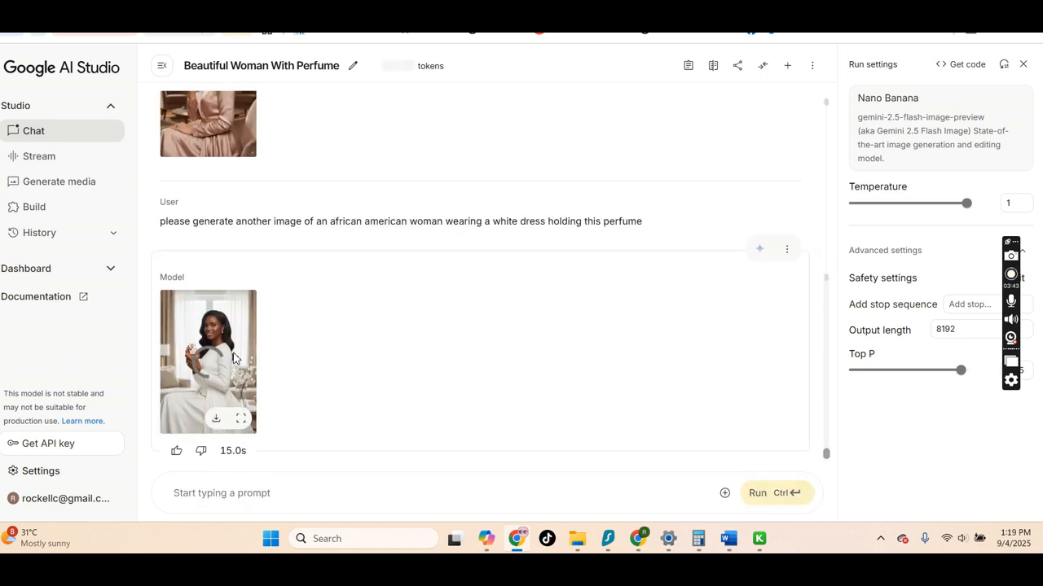
Open the generated image of the woman in a white dress in full view and scroll through it
left_click(242, 419)
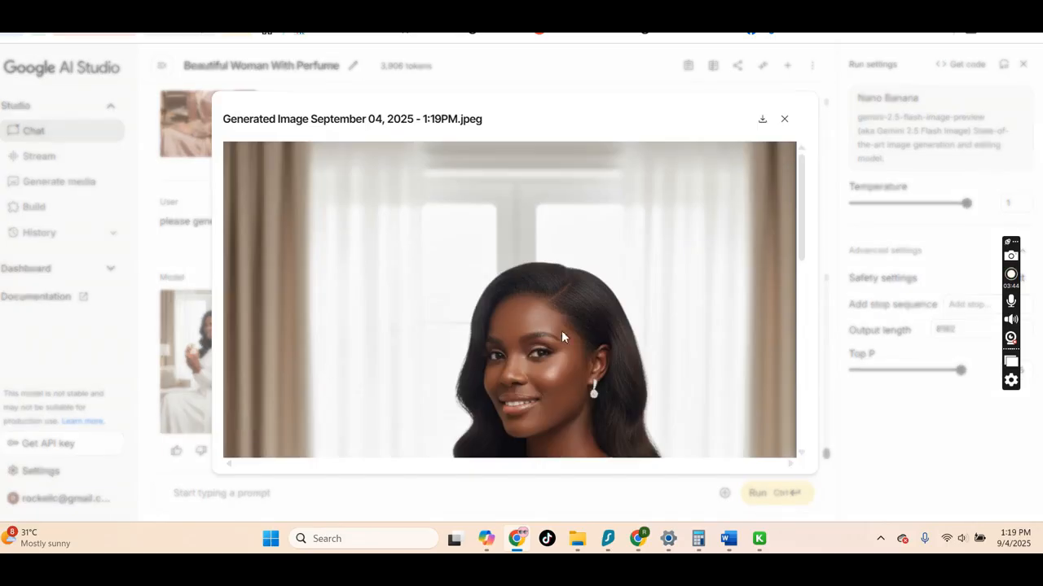
scroll(562, 337, "down", 4)
scroll(577, 351, "up", 2)
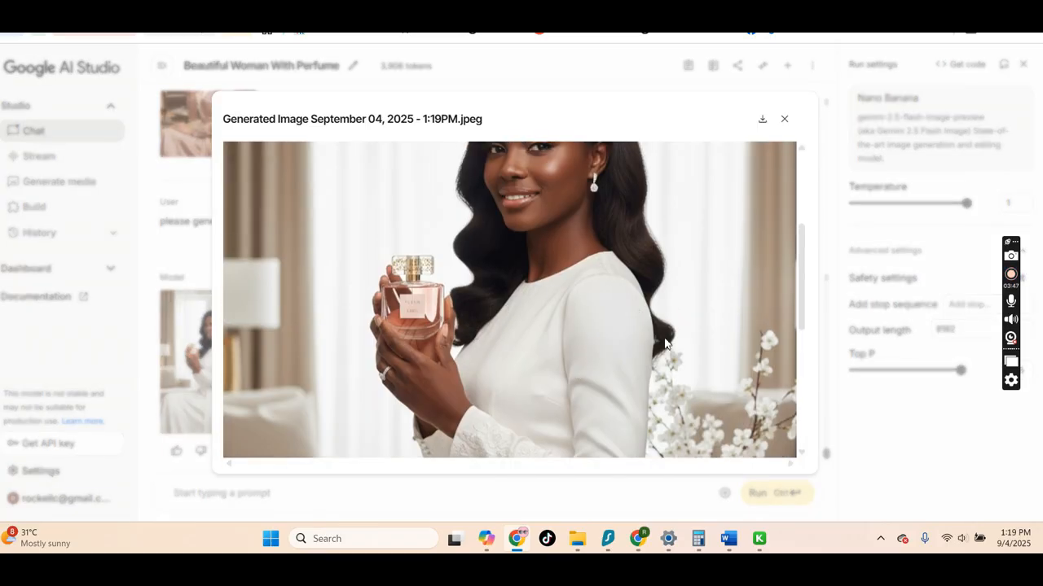
scroll(661, 456, "down", 4)
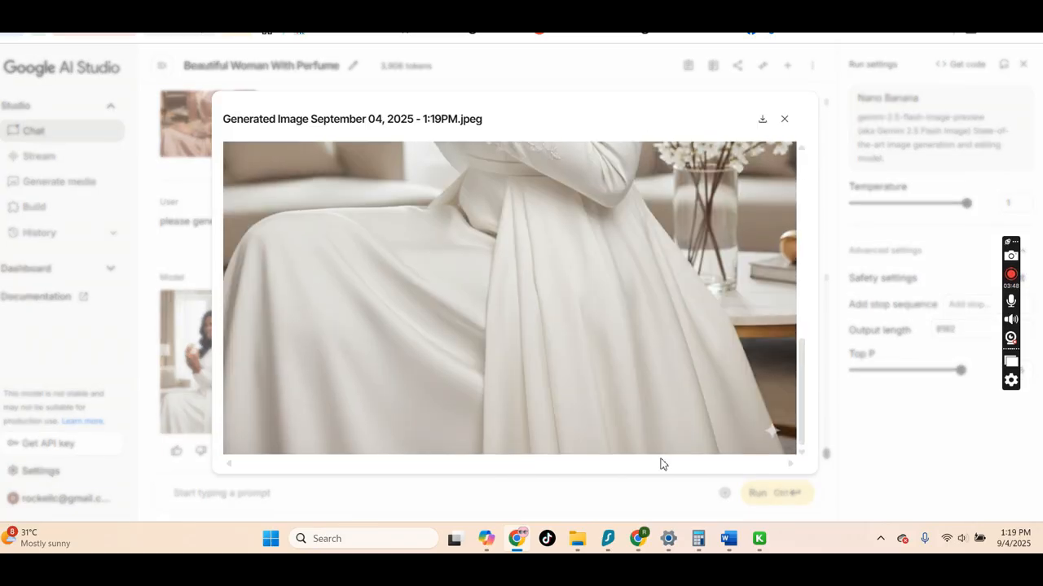
left_click(834, 212)
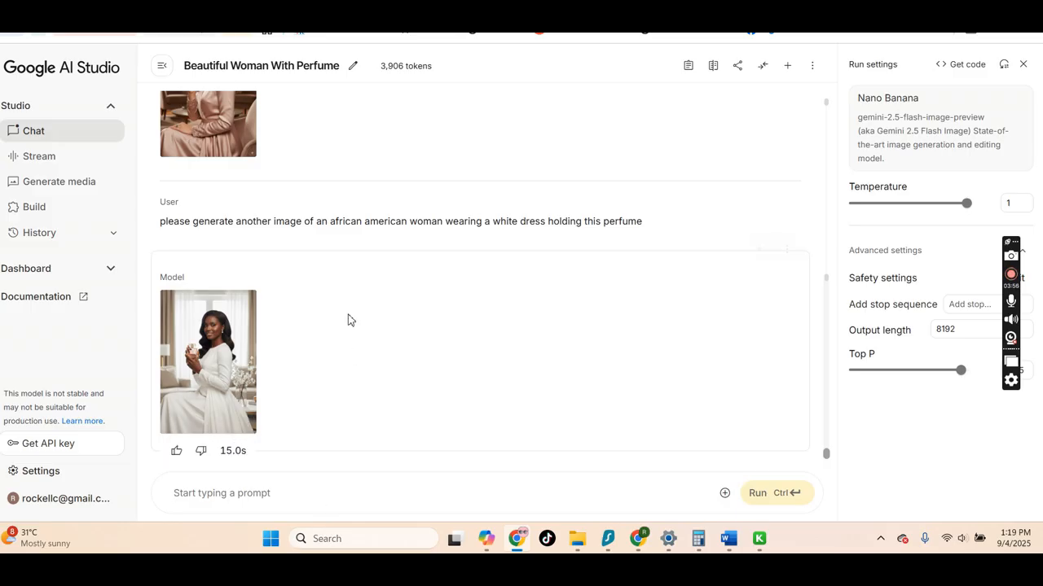
Reopen the white-dress image in full view and inspect it again
scroll(349, 319, "up", 4)
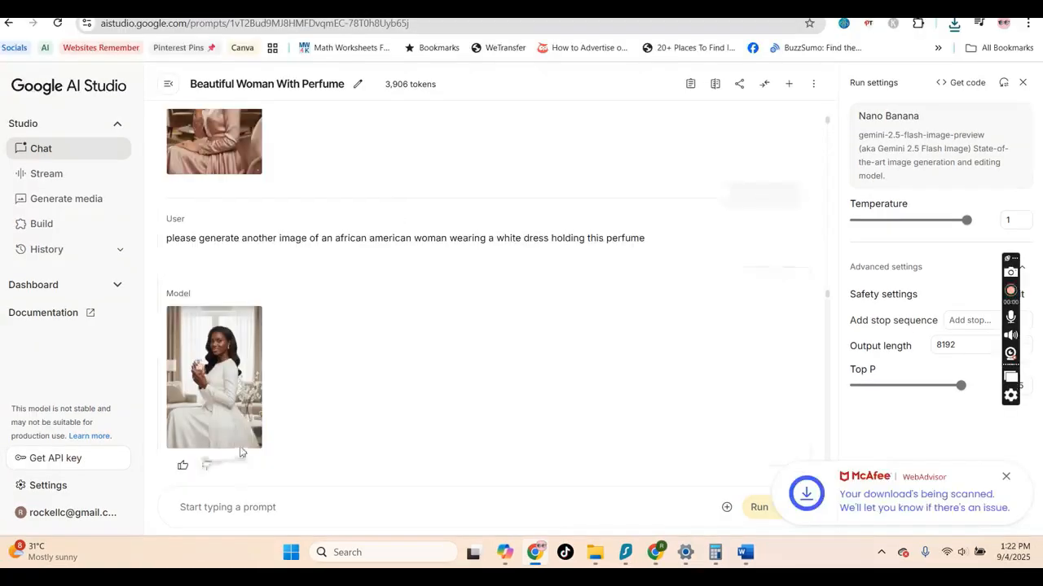
left_click(213, 377)
scroll(542, 326, "down", 10)
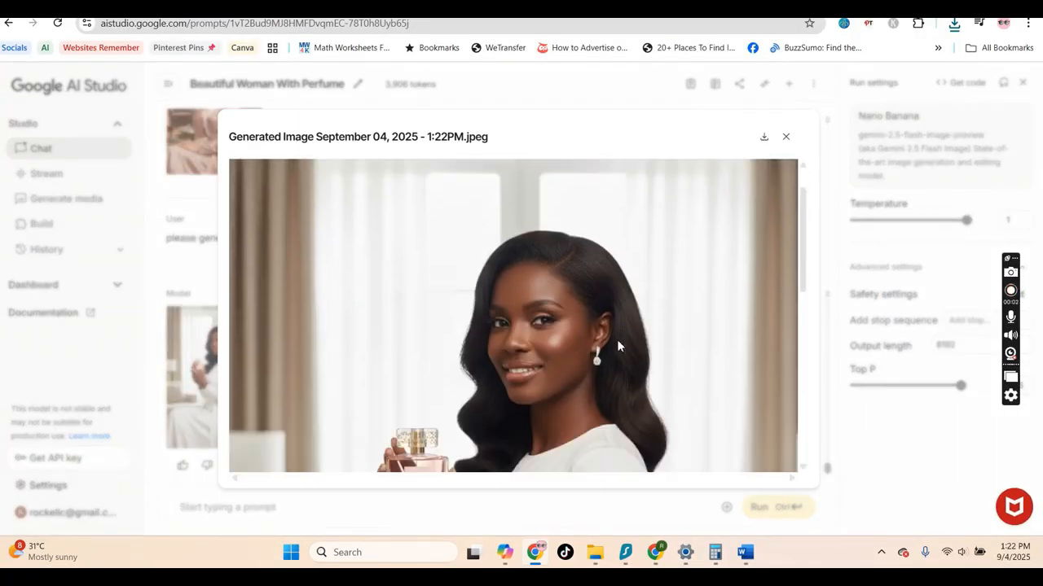
scroll(446, 318, "up", 10)
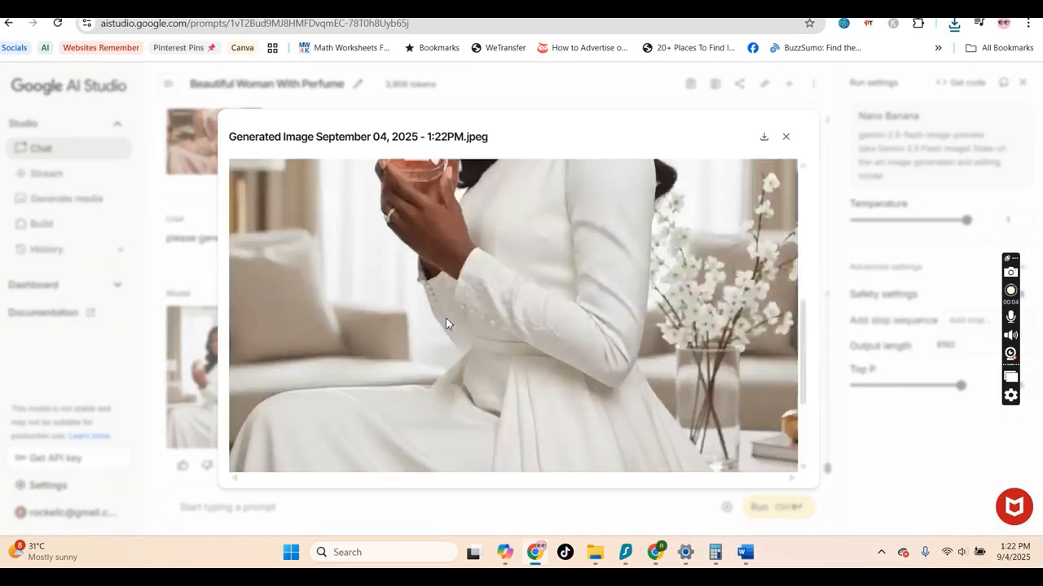
scroll(542, 405, "down", 8)
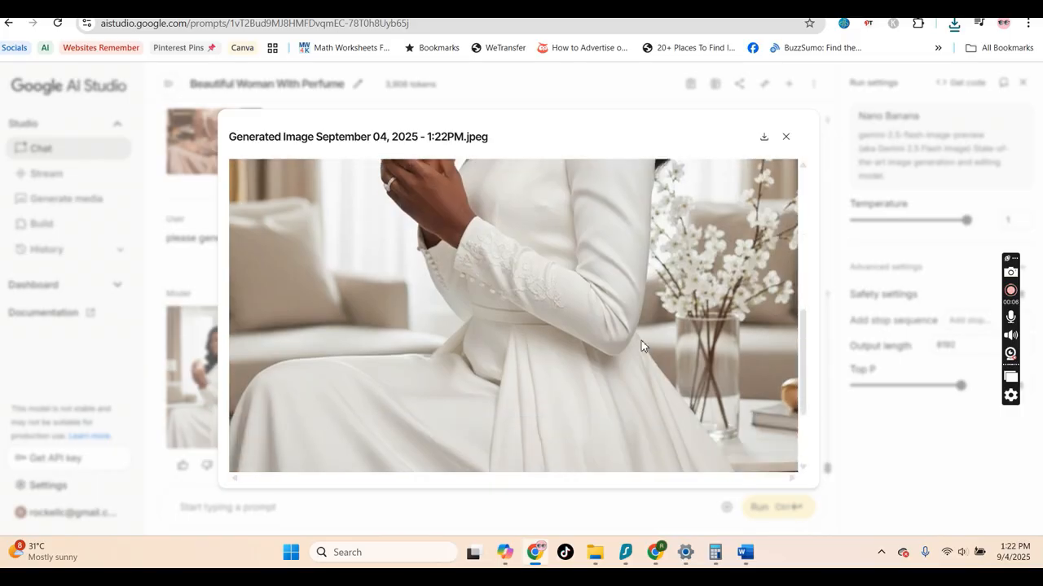
scroll(488, 309, "up", 10)
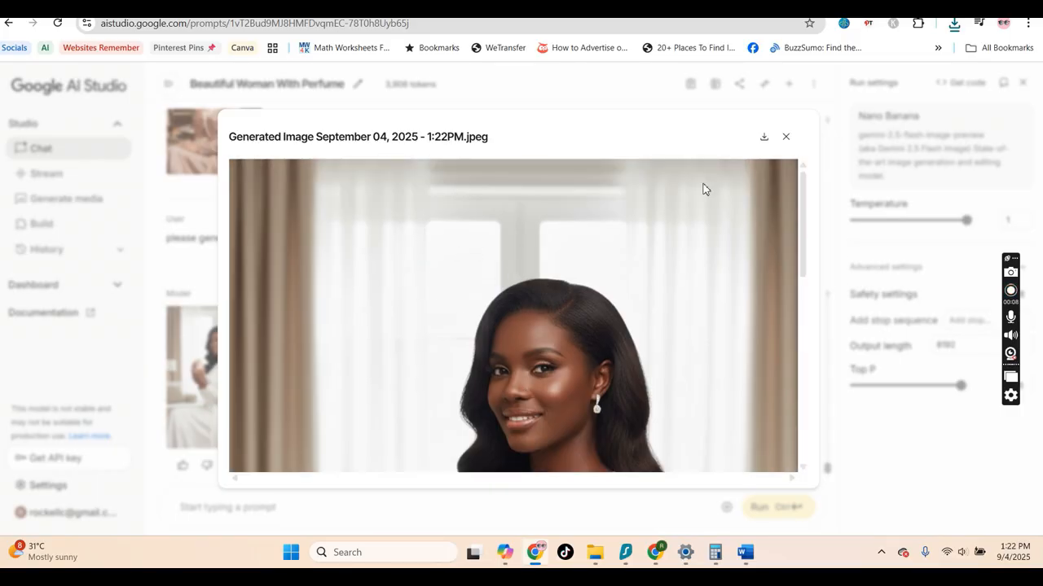
left_click(785, 137)
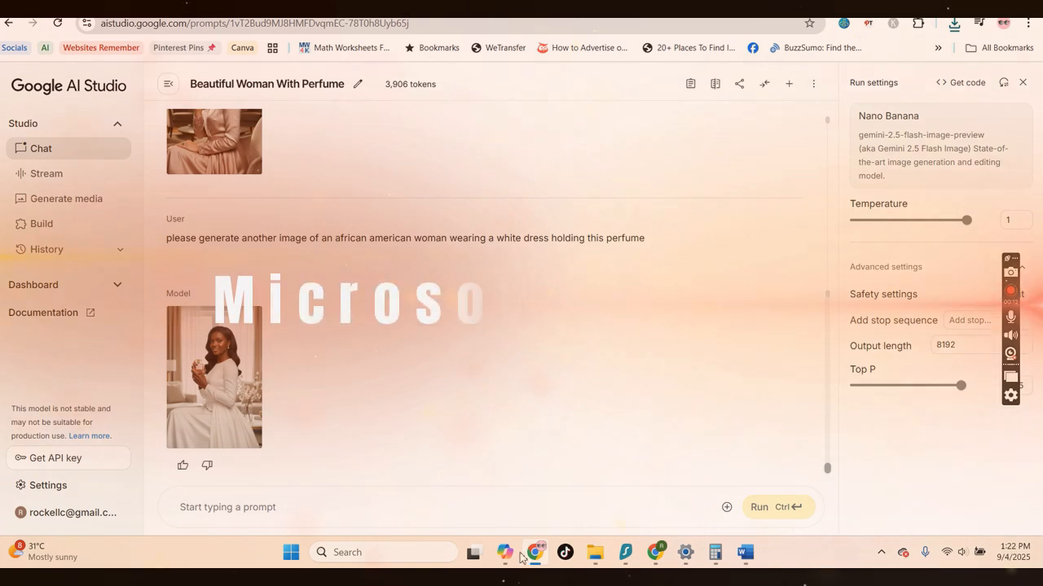
Switch to Copilot
left_click(510, 553)
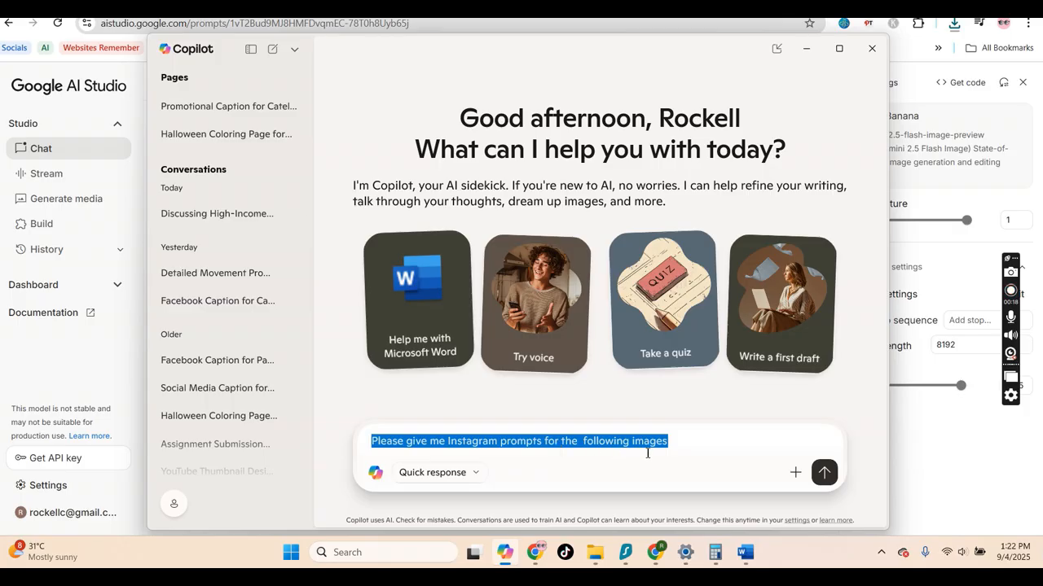
Attach the two generated images from 1:22PM and 1:17PM in Downloads to the request for Instagram prompts and send it
left_click(701, 450)
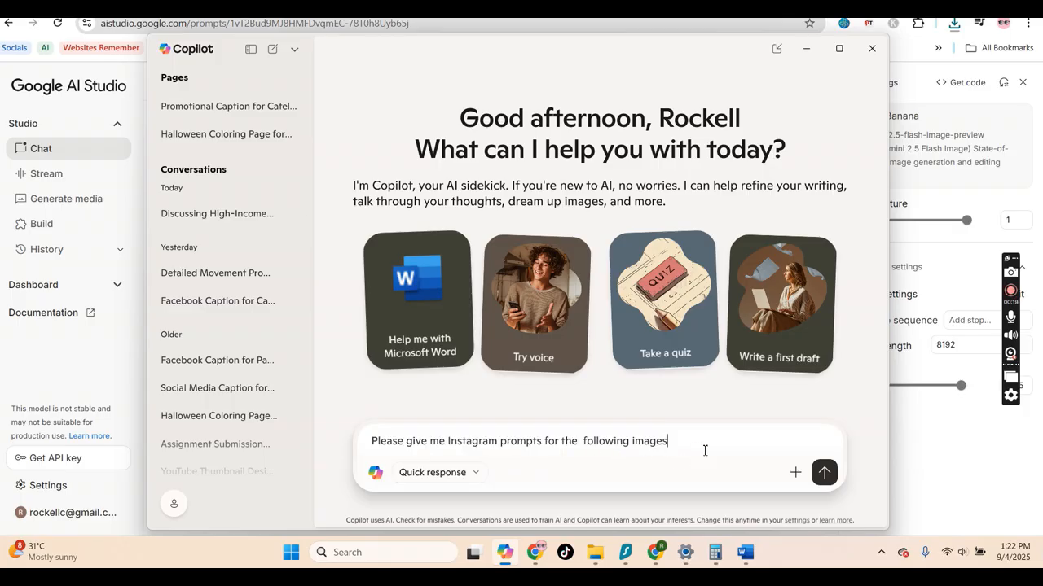
left_click(794, 472)
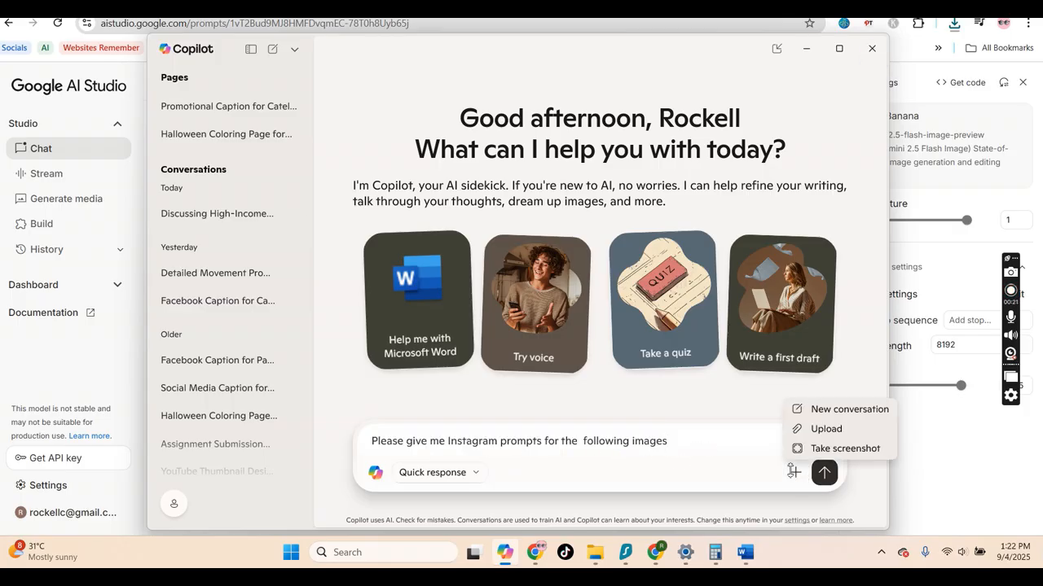
left_click(826, 426)
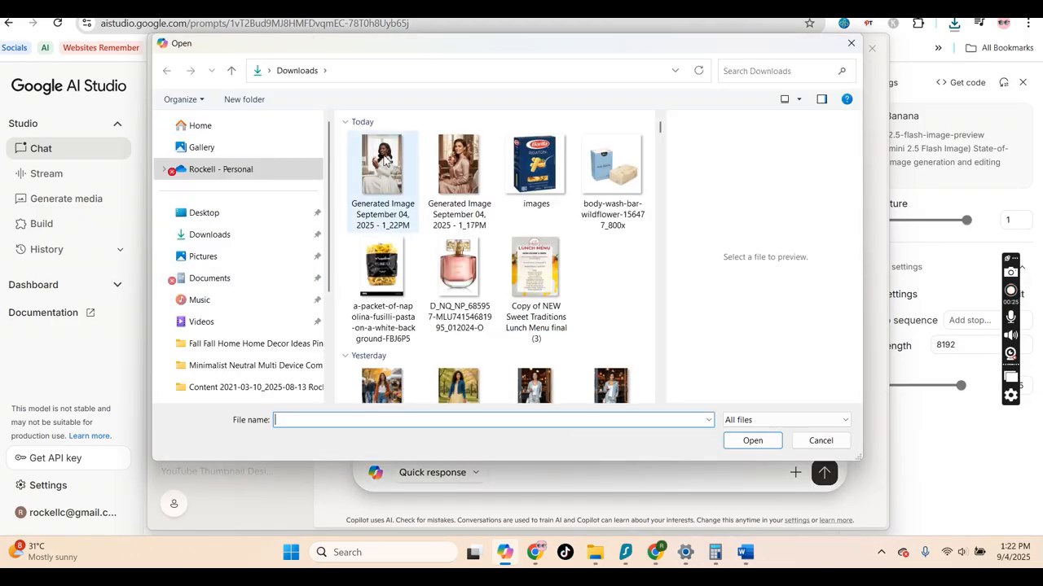
left_click_drag(344, 158, 477, 189)
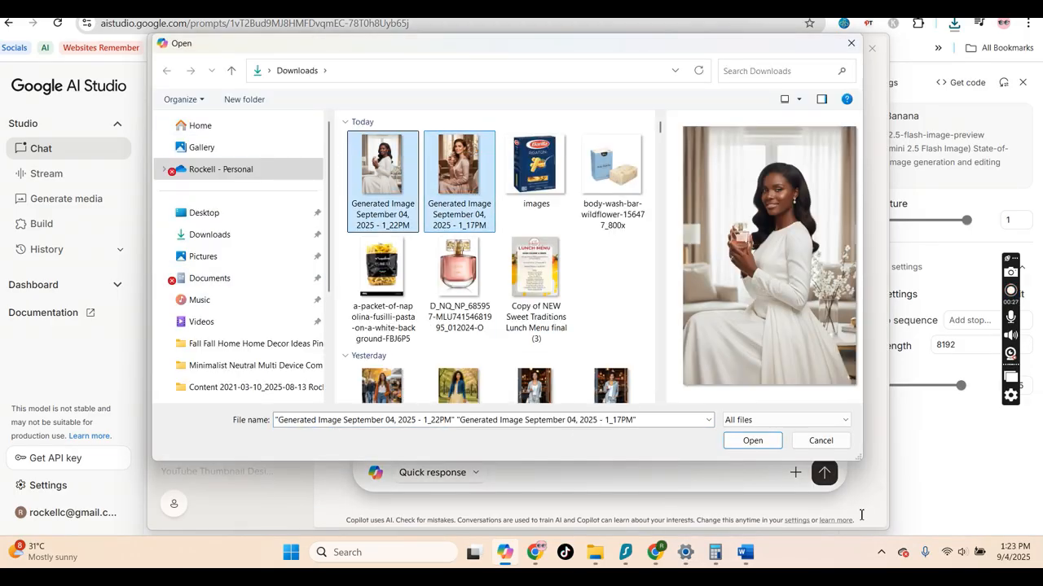
left_click(768, 445)
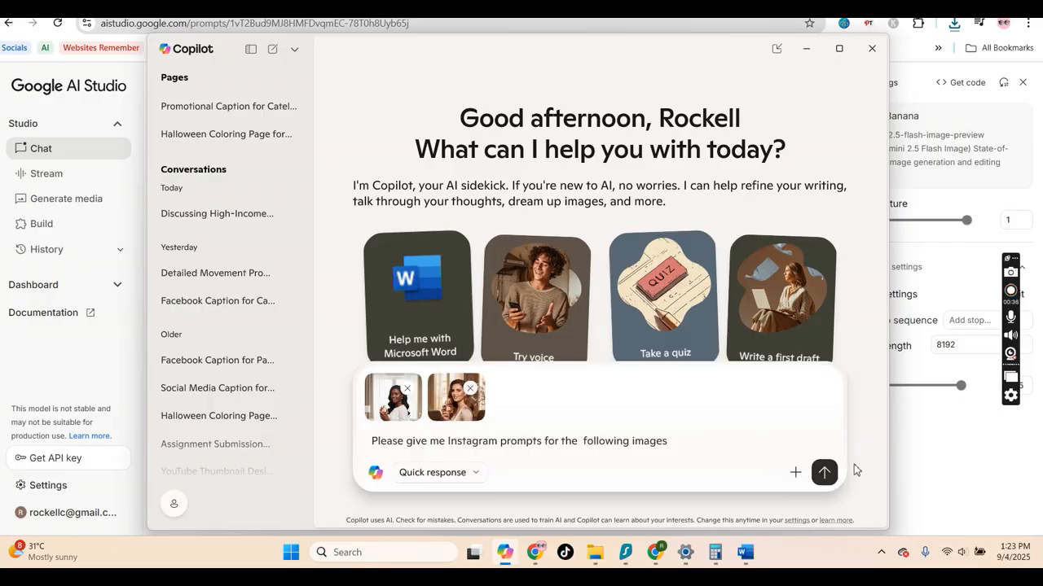
left_click(823, 471)
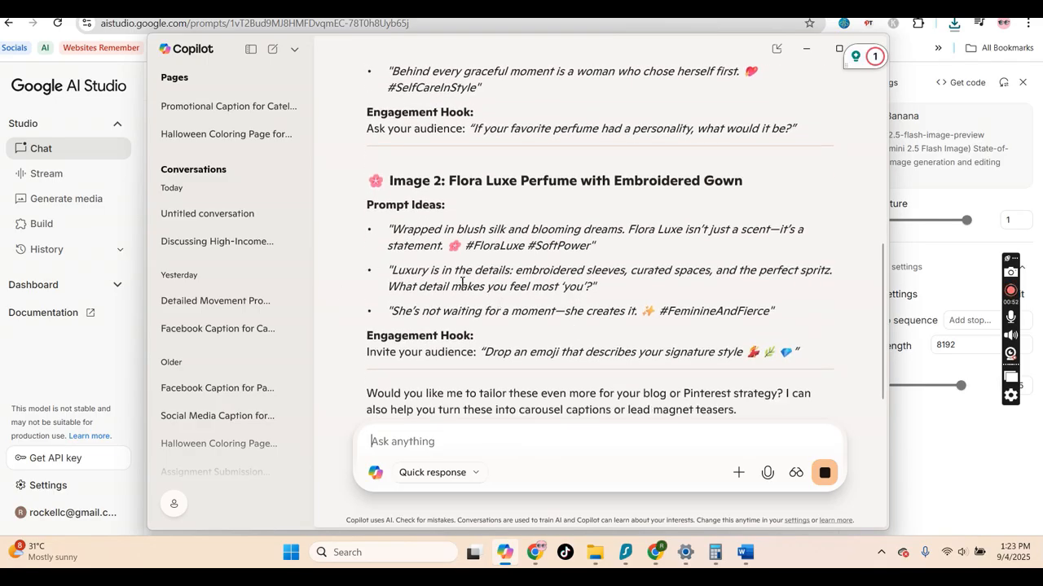
Scroll through the reply's Instagram caption prompts for both images
scroll(458, 284, "up", 5)
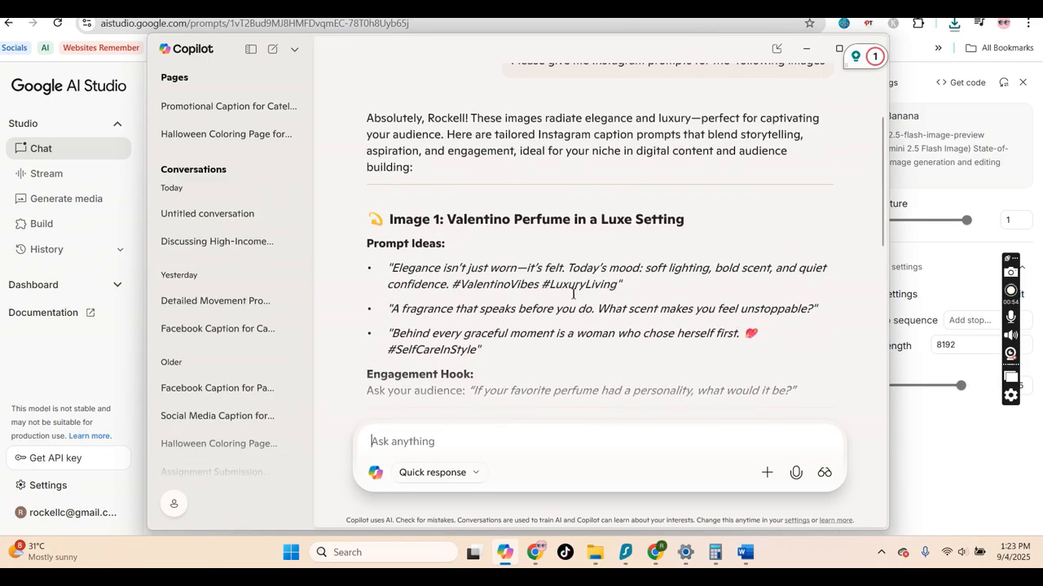
scroll(538, 291, "down", 1)
scroll(538, 291, "down", 5)
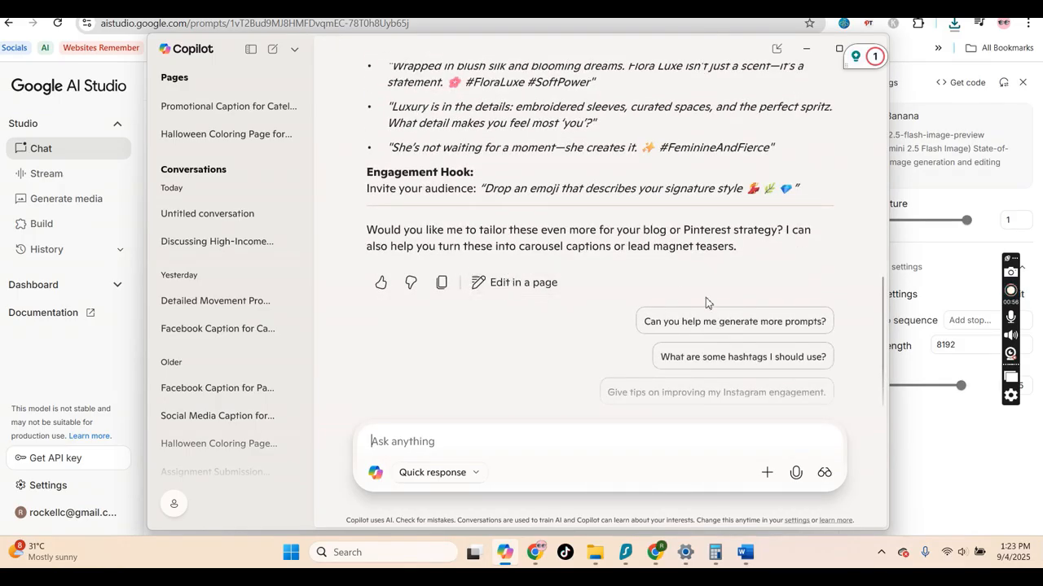
scroll(706, 299, "up", 1)
scroll(706, 299, "up", 4)
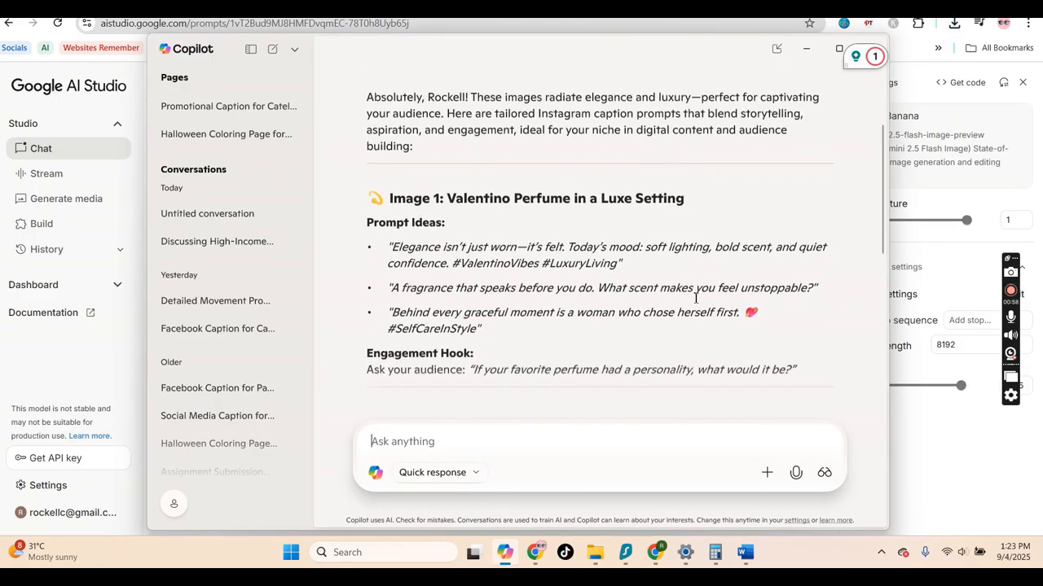
scroll(695, 298, "down", 1)
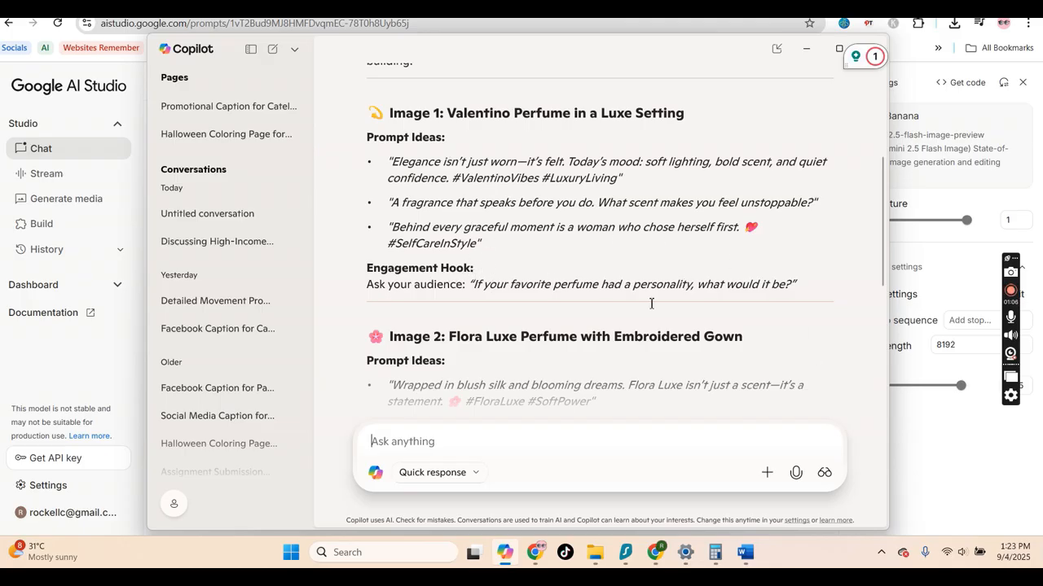
scroll(651, 303, "up", 2)
scroll(692, 342, "down", 1)
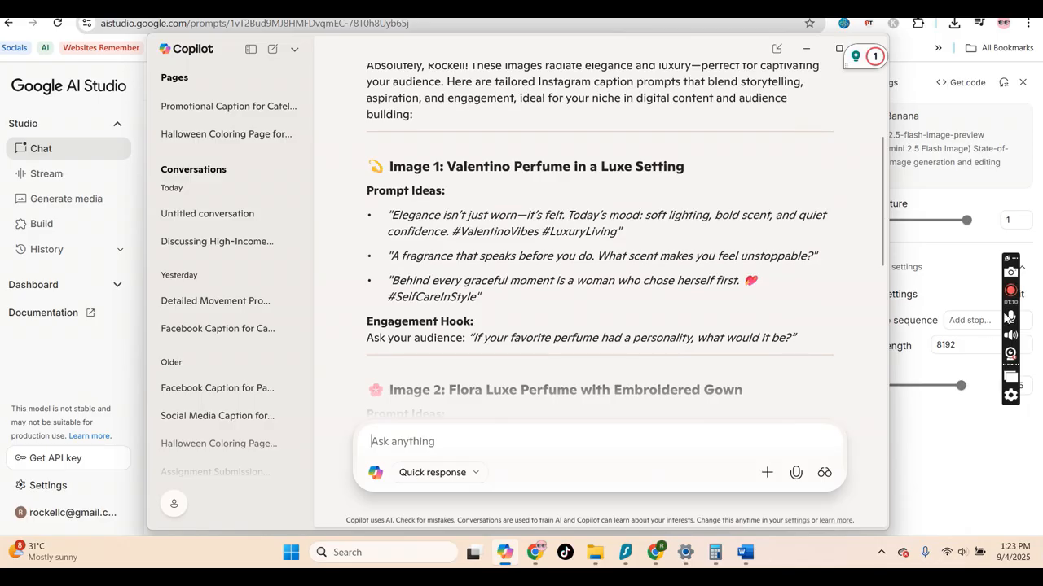